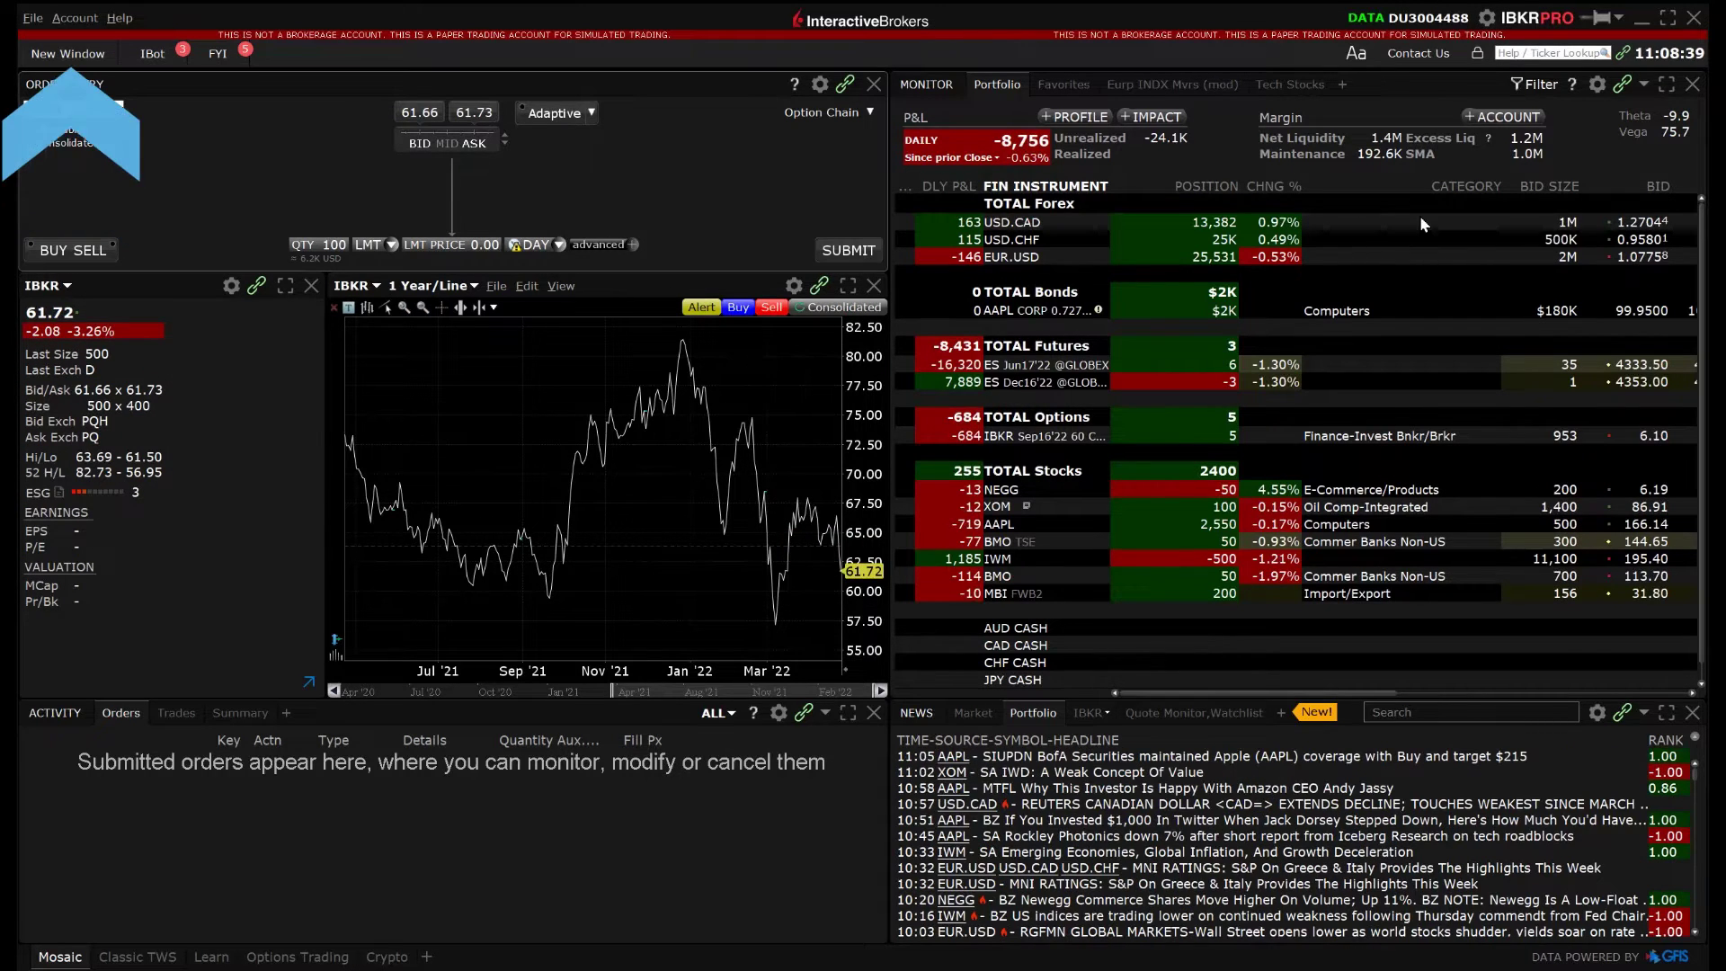
Launch an empty BasketTrader window from the New Window advanced tools menu
left_click(68, 54)
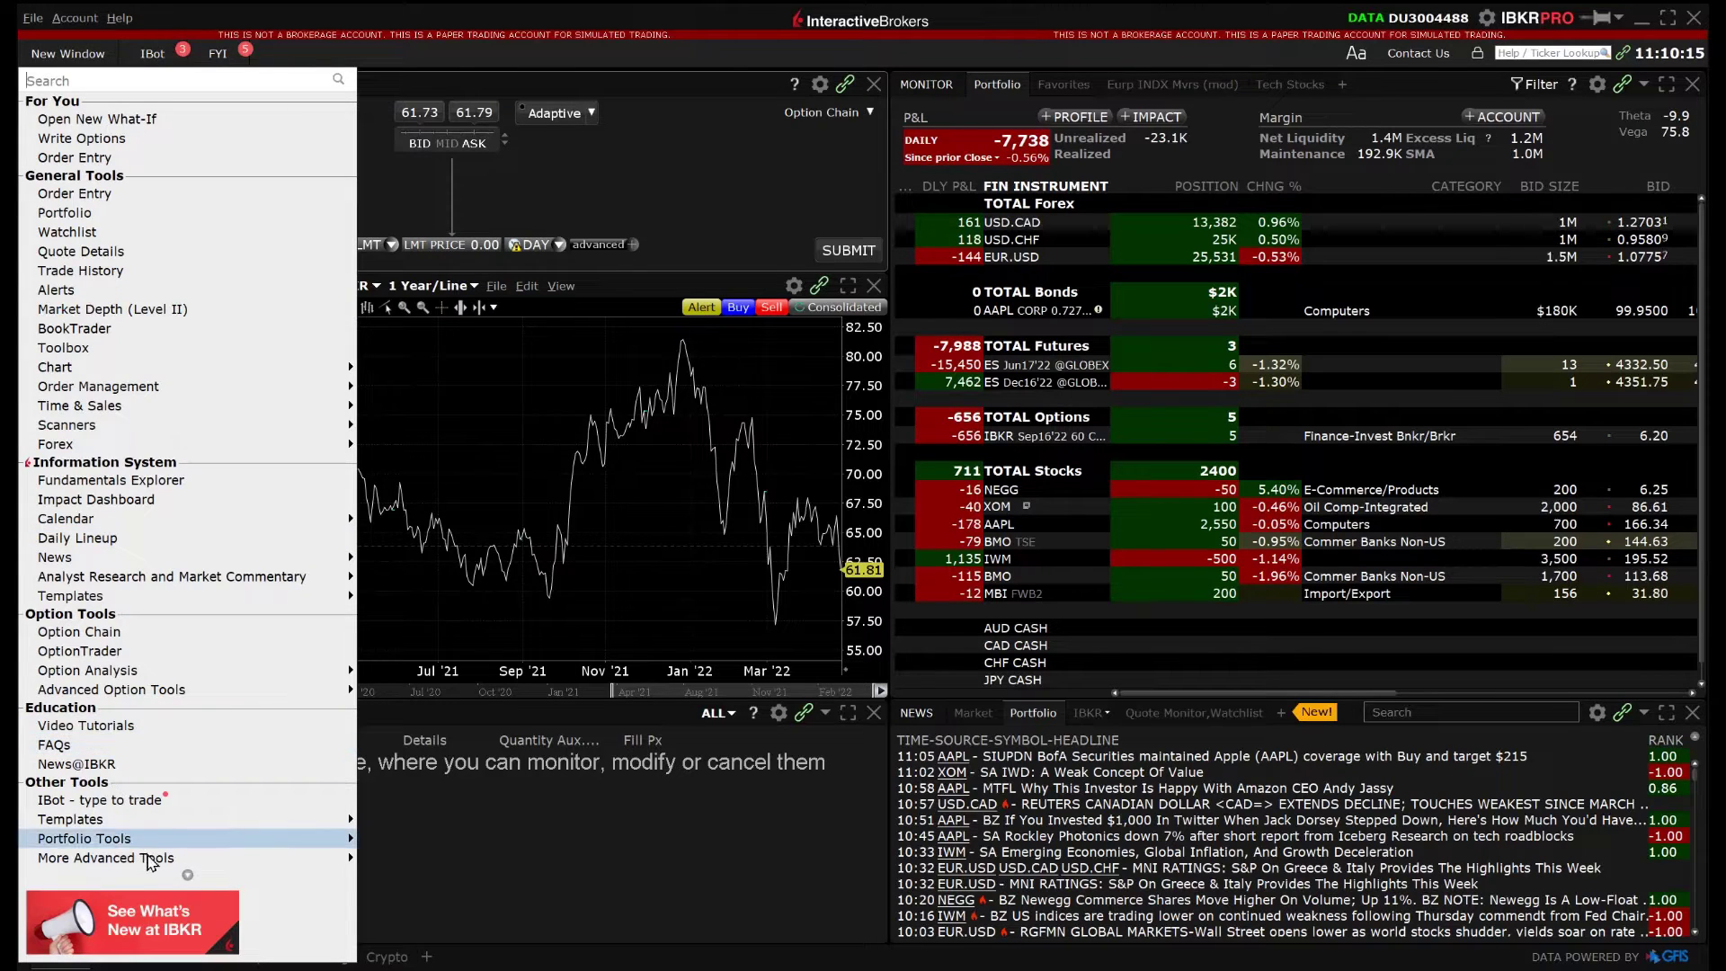
mouse_move(105, 858)
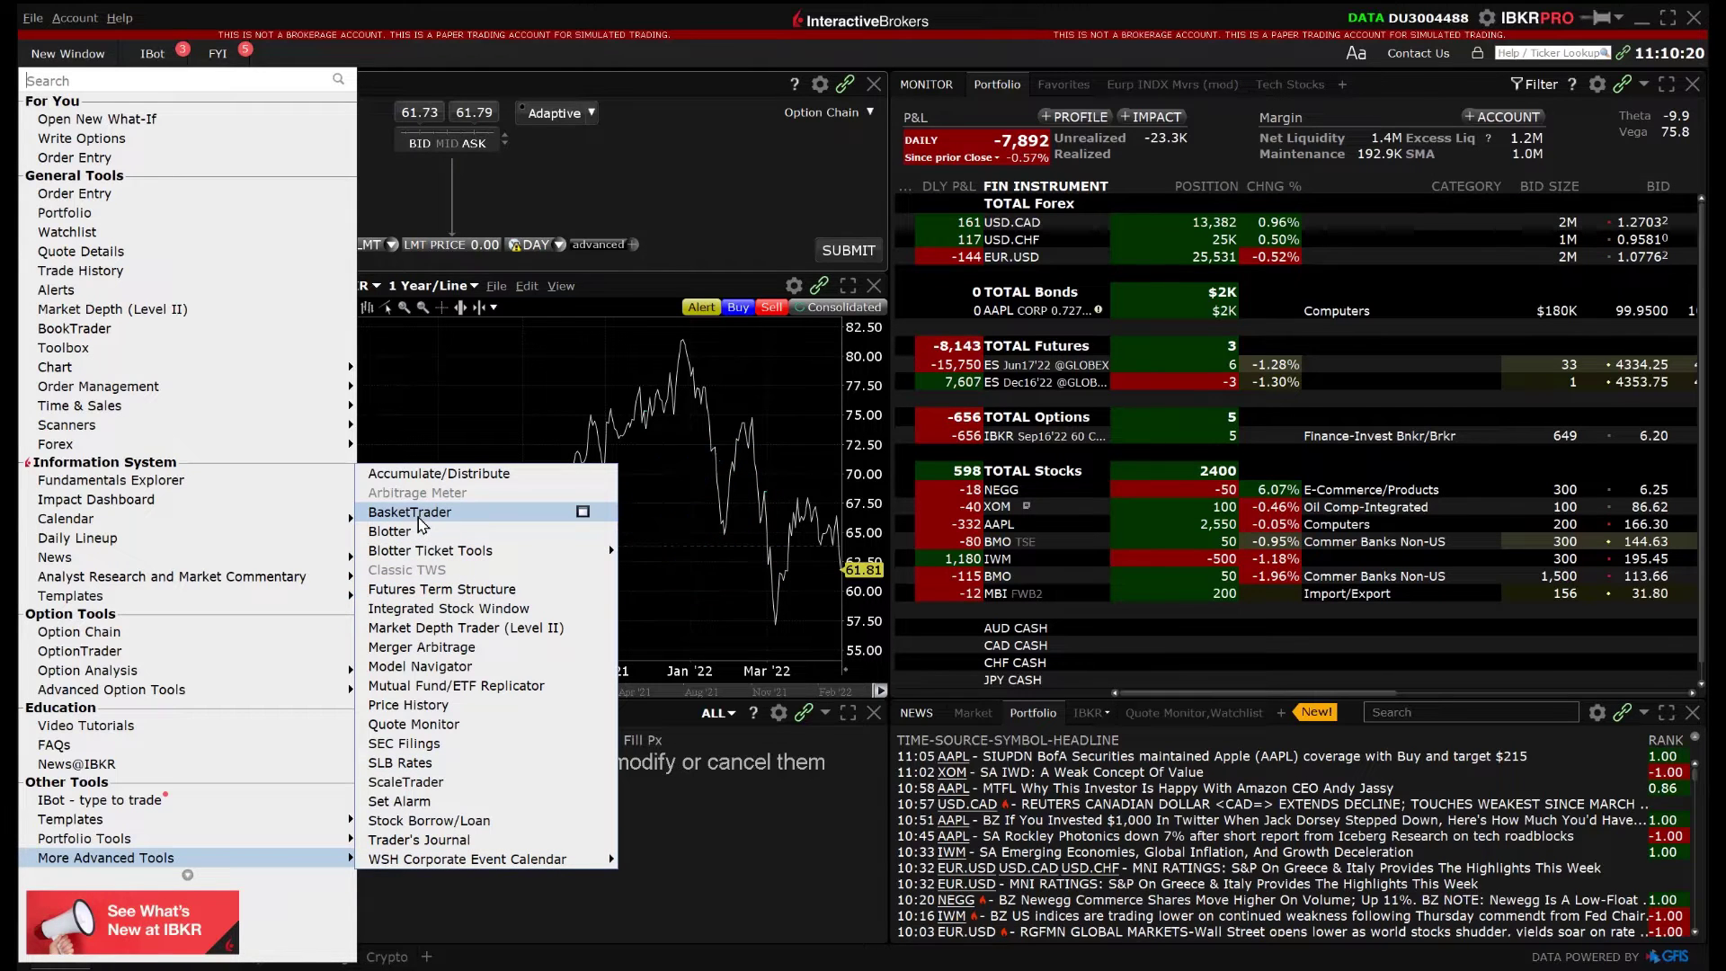
left_click(420, 514)
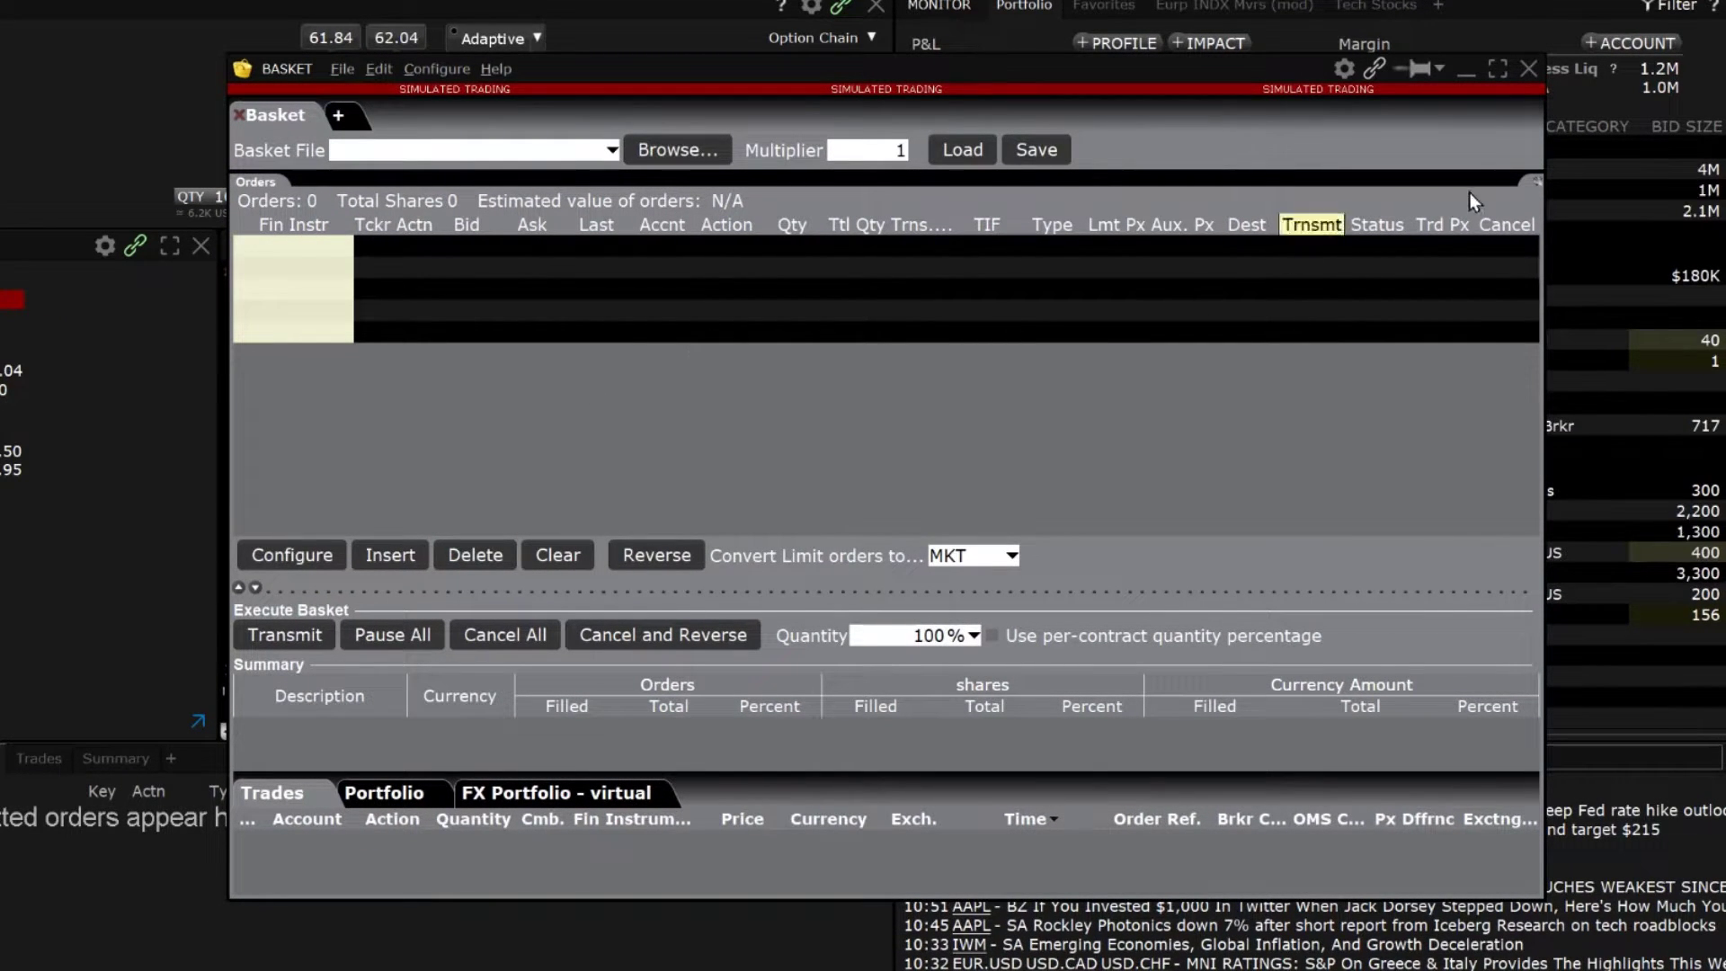
left_click(1536, 180)
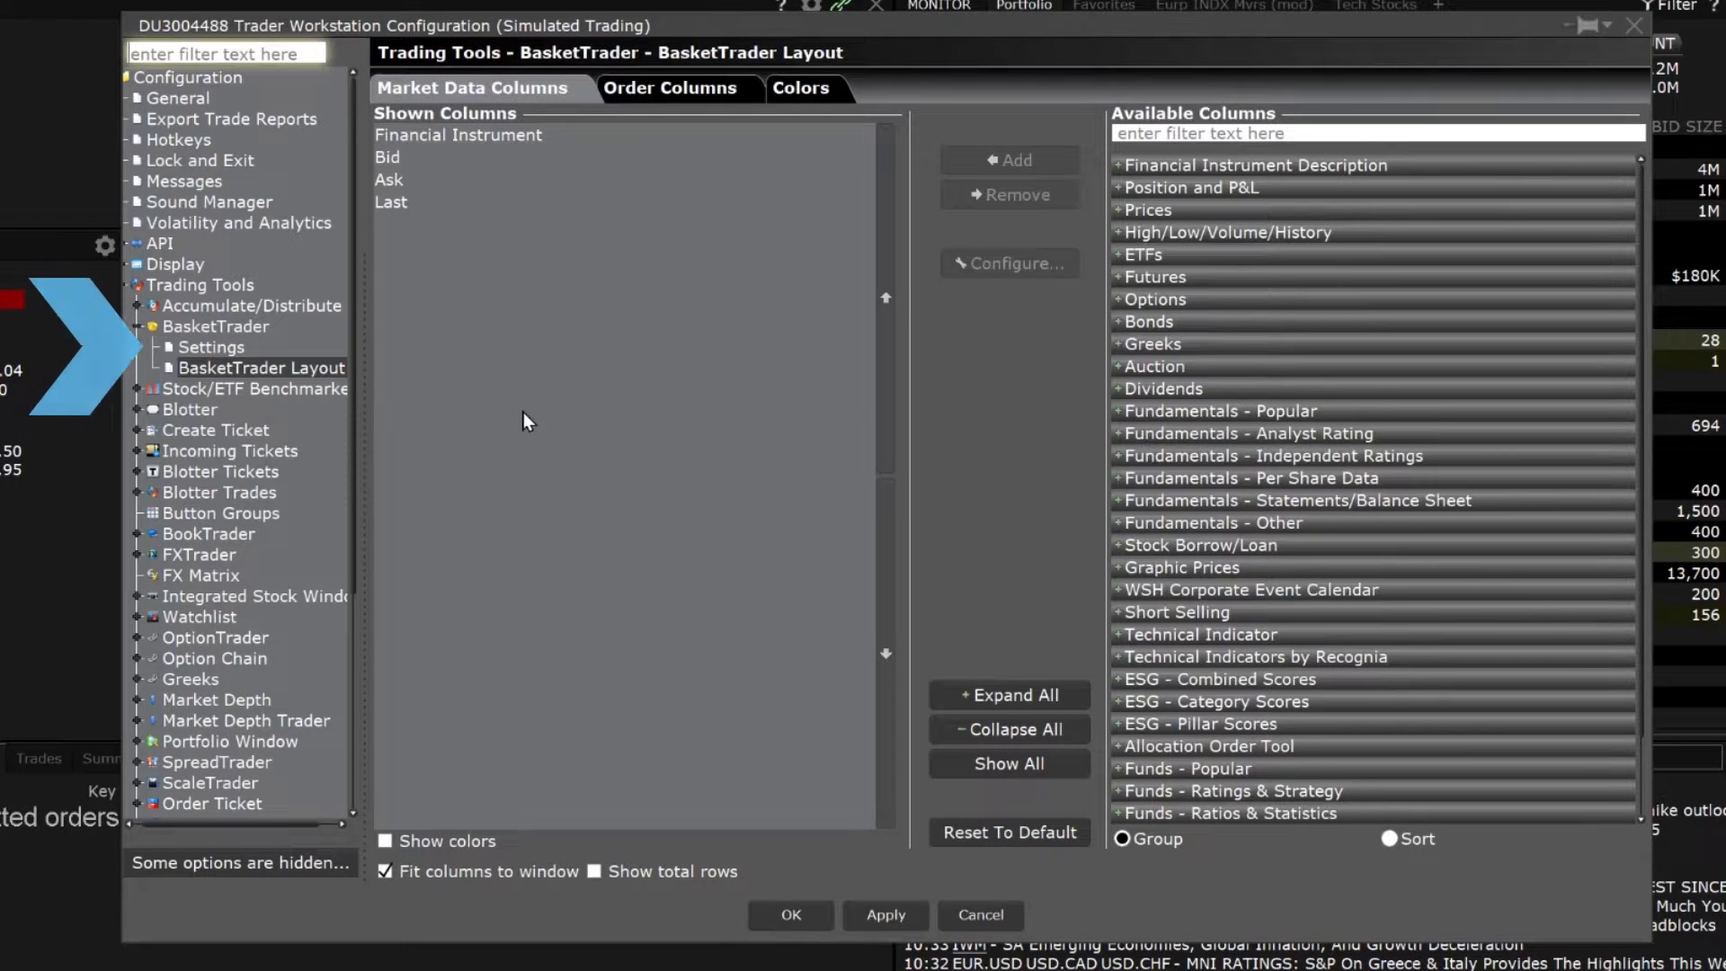
Check BasketTrader Settings, then return to Layout and expand the High/Low/Volume/History group
left_click(229, 346)
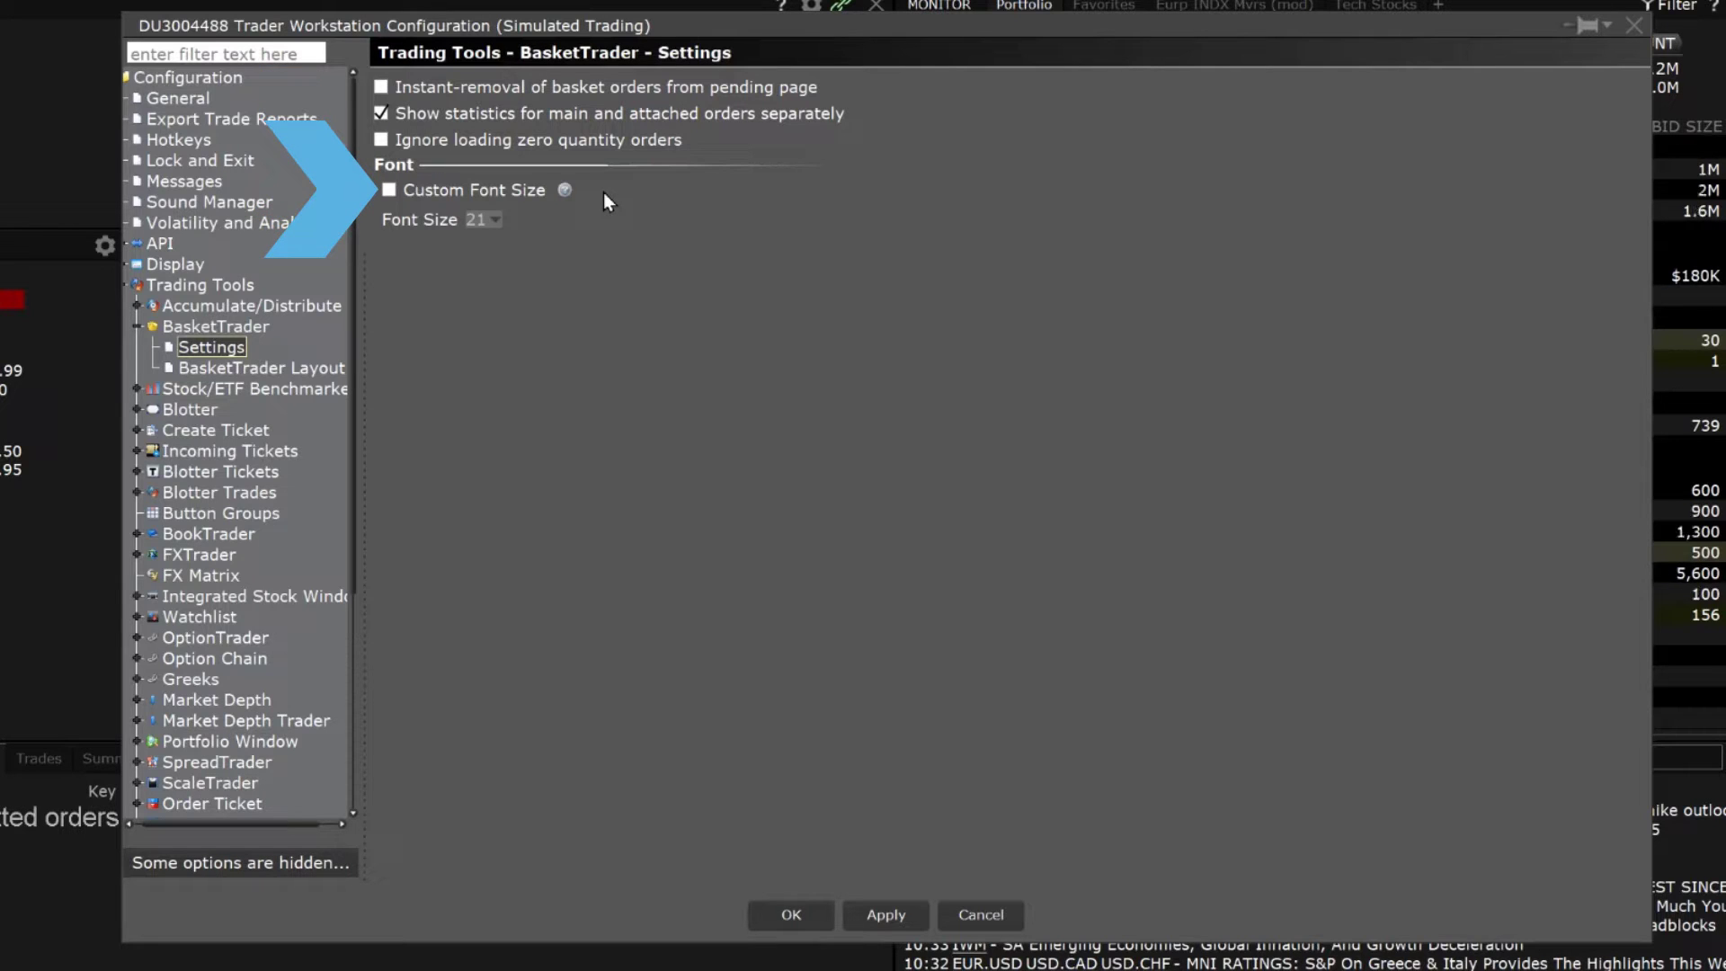
left_click(290, 369)
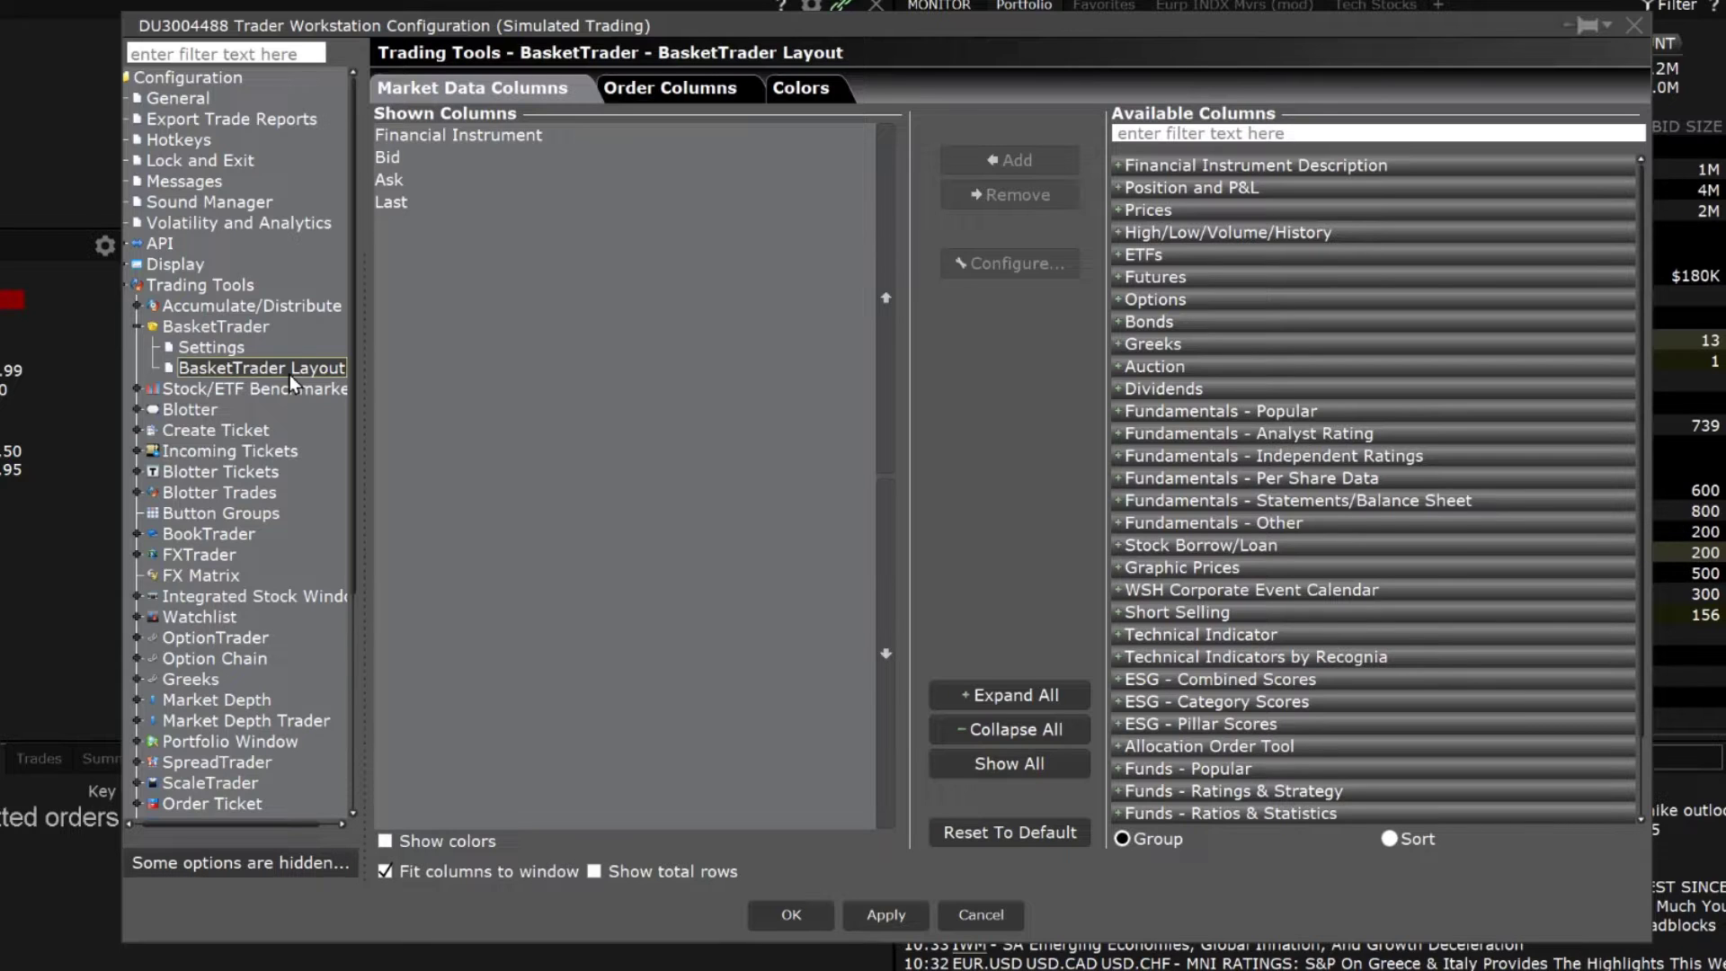
left_click(1114, 233)
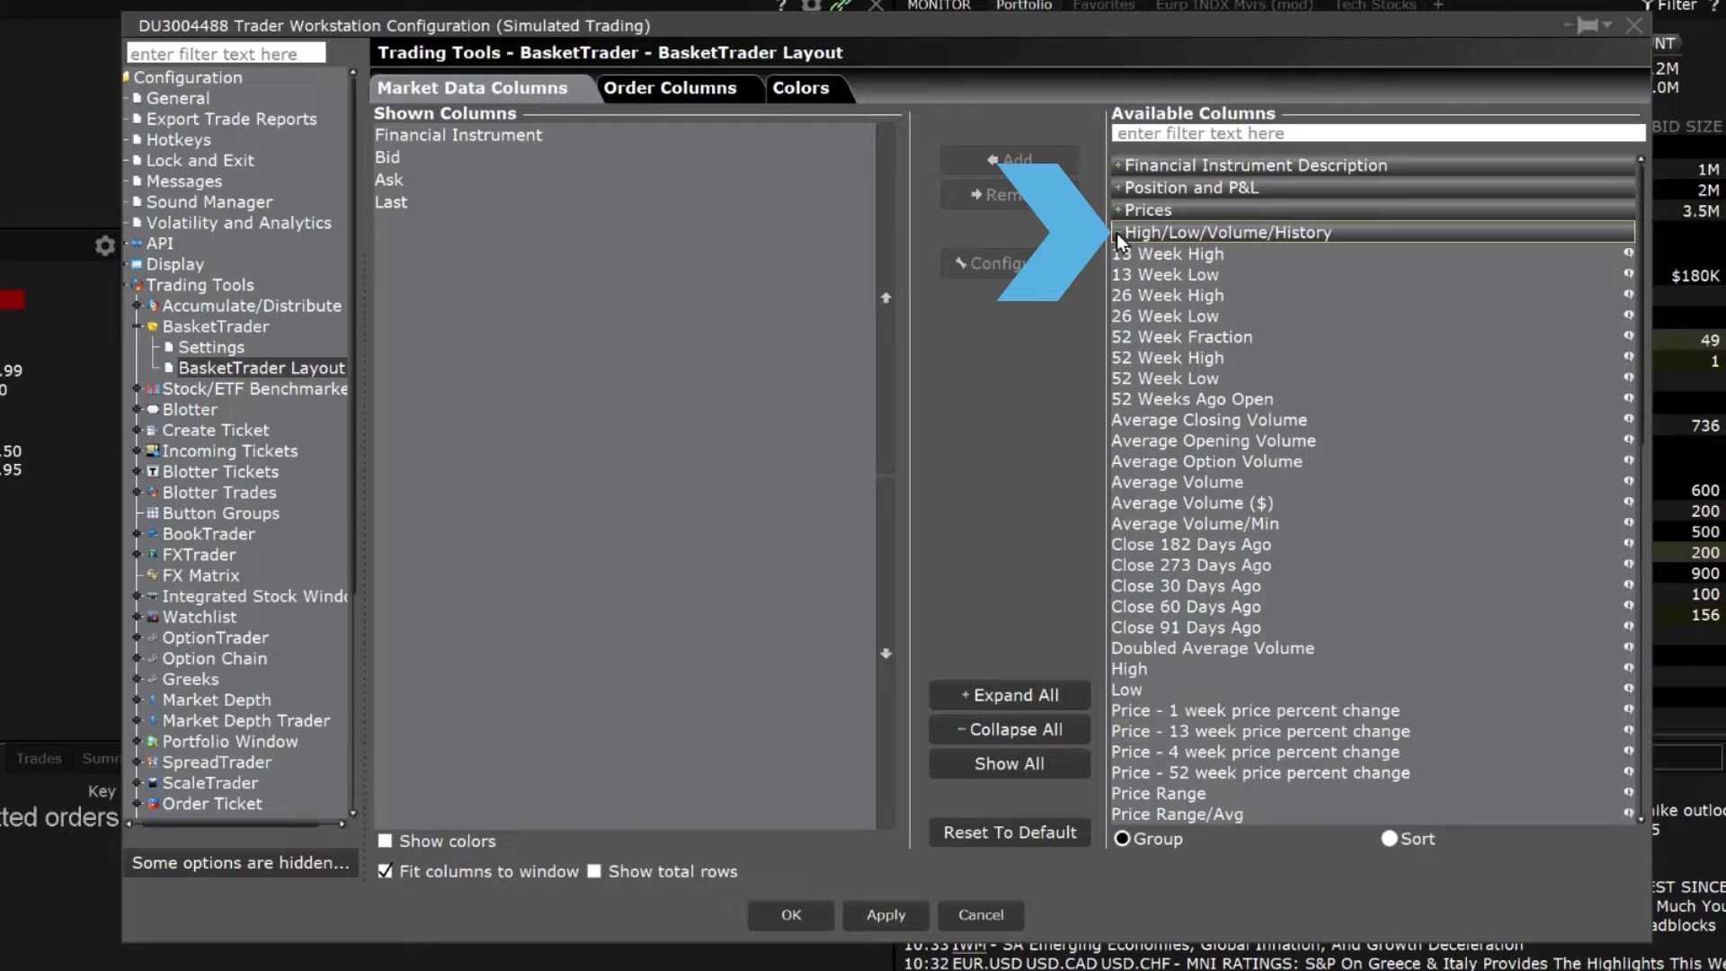
Filter the available columns for 'change', add Change % after Last, and apply
left_click(1116, 233)
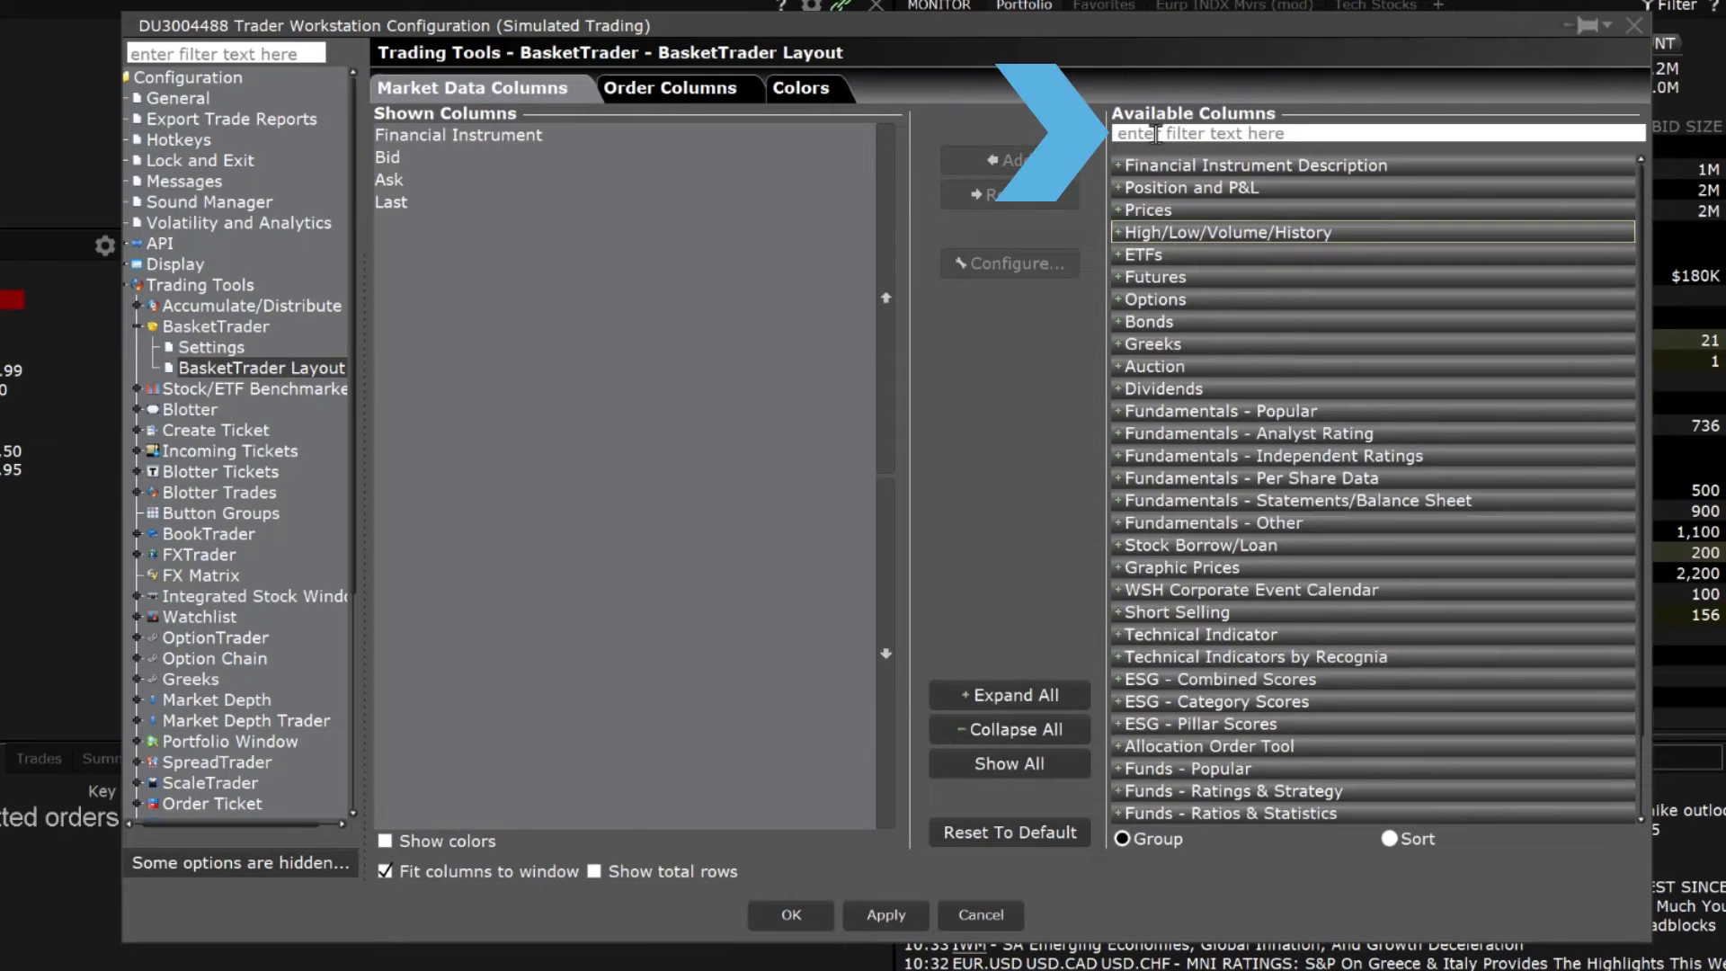
left_click(1155, 132)
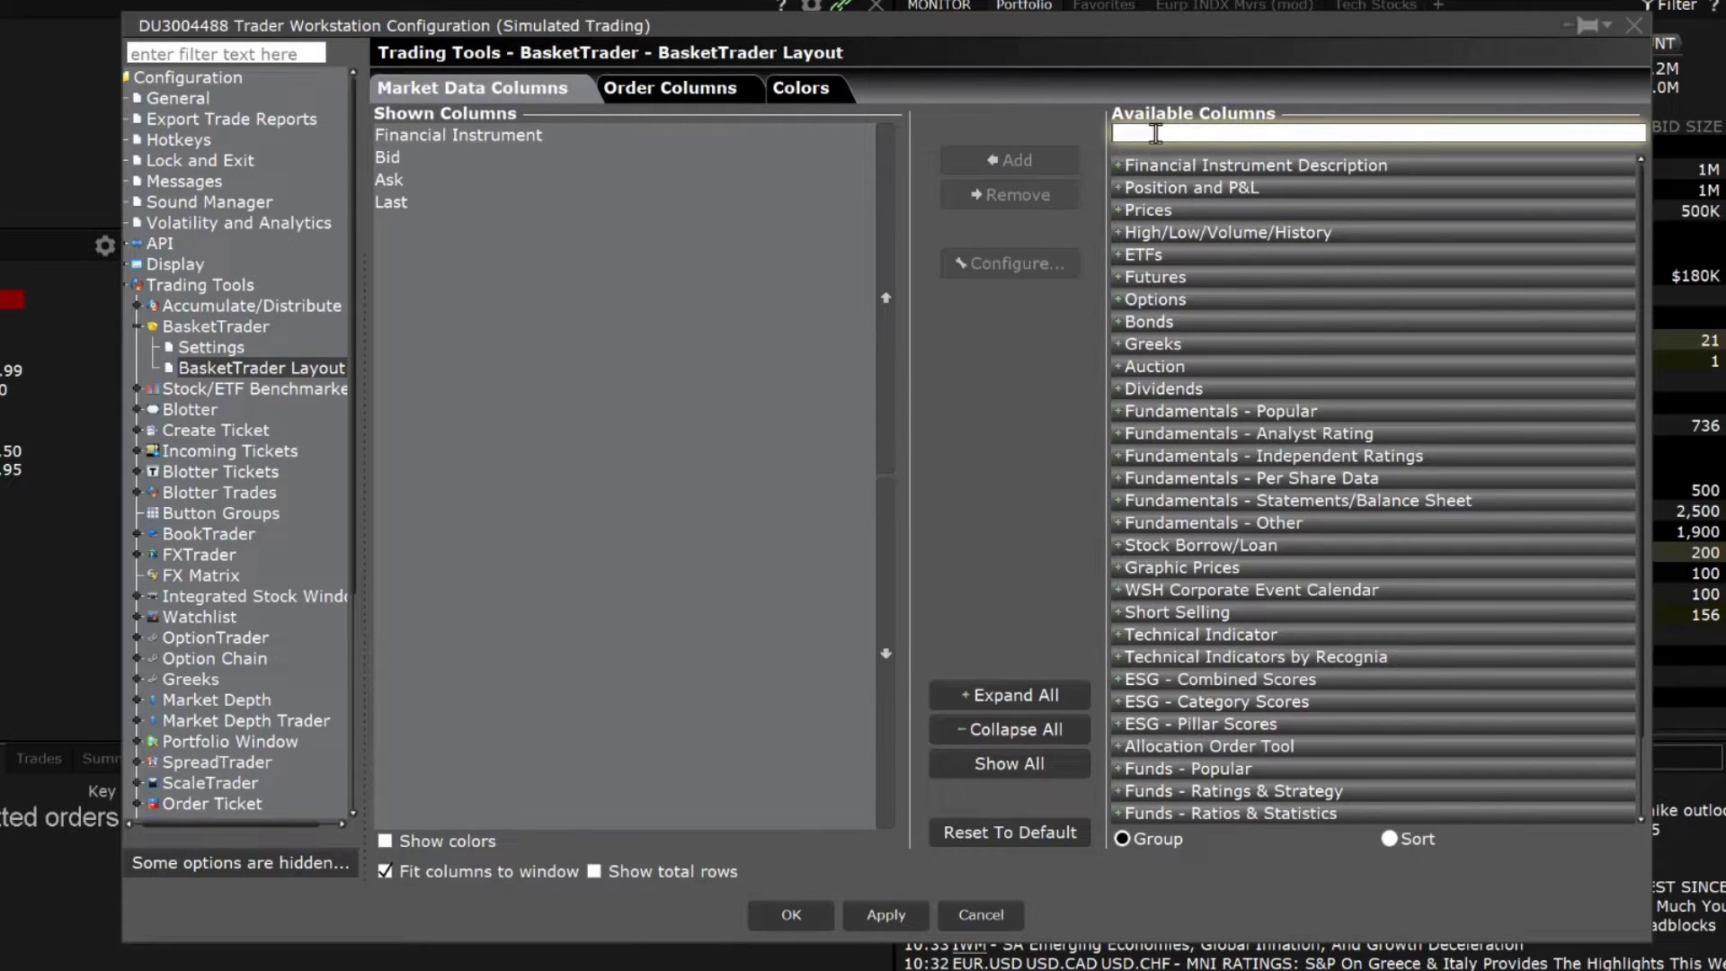
type("change")
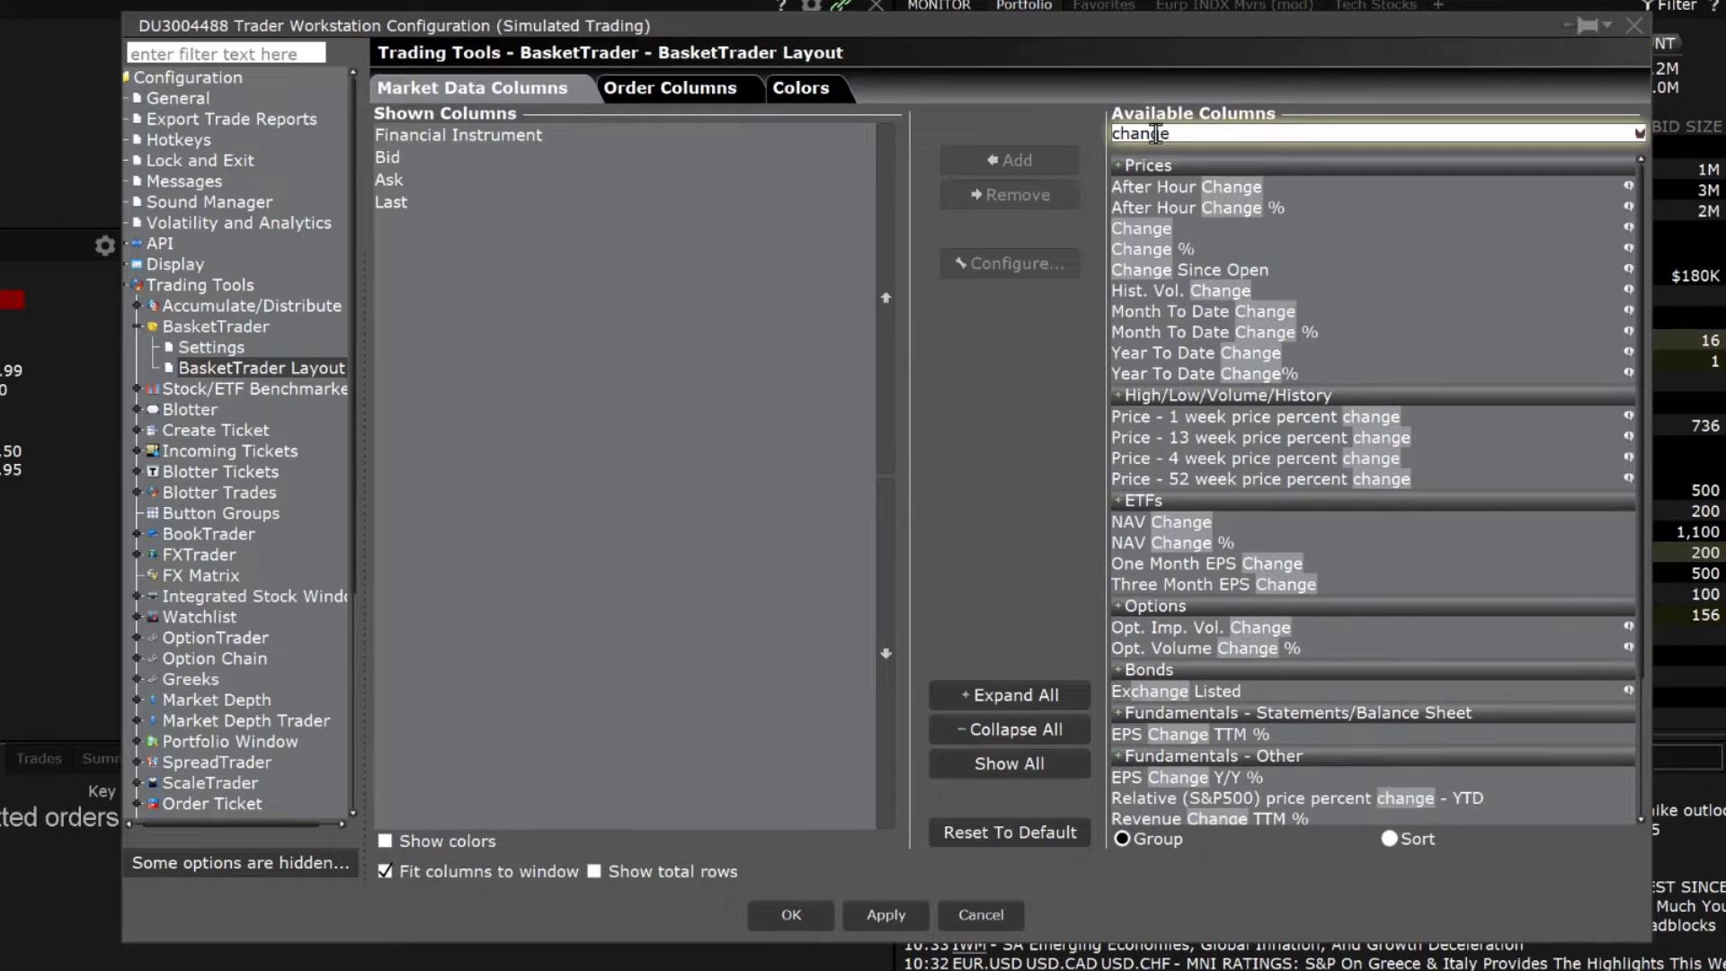
left_click(1159, 248)
left_click(1040, 161)
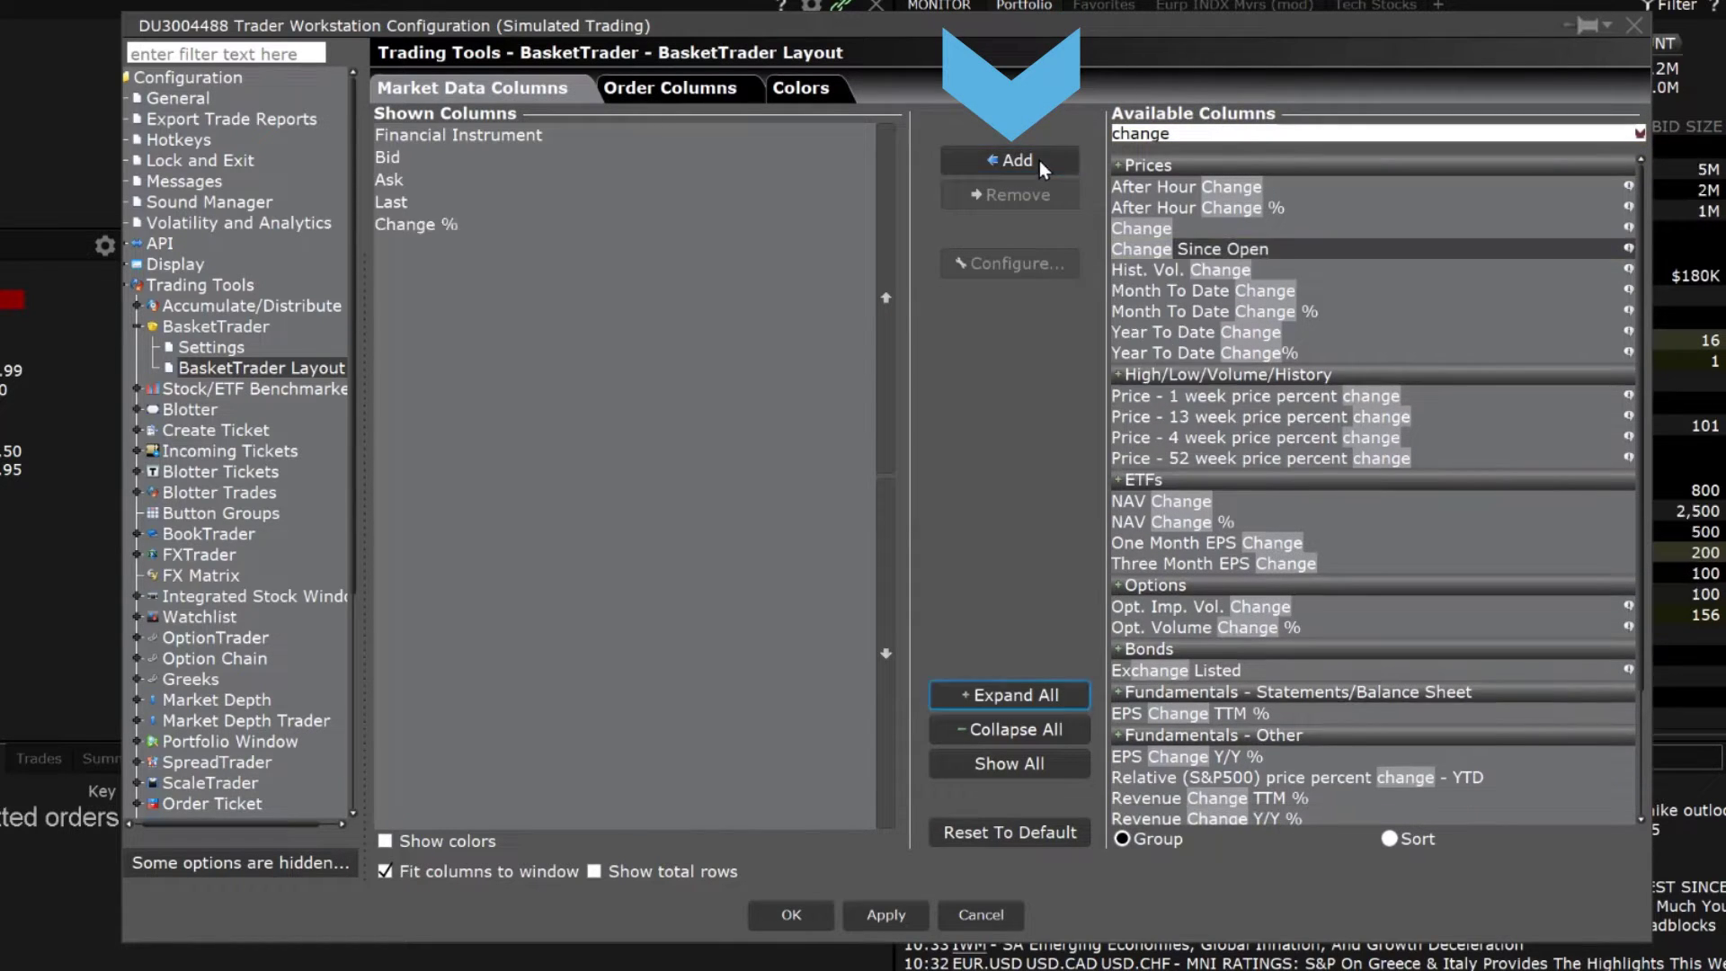
left_click(881, 919)
left_click(803, 913)
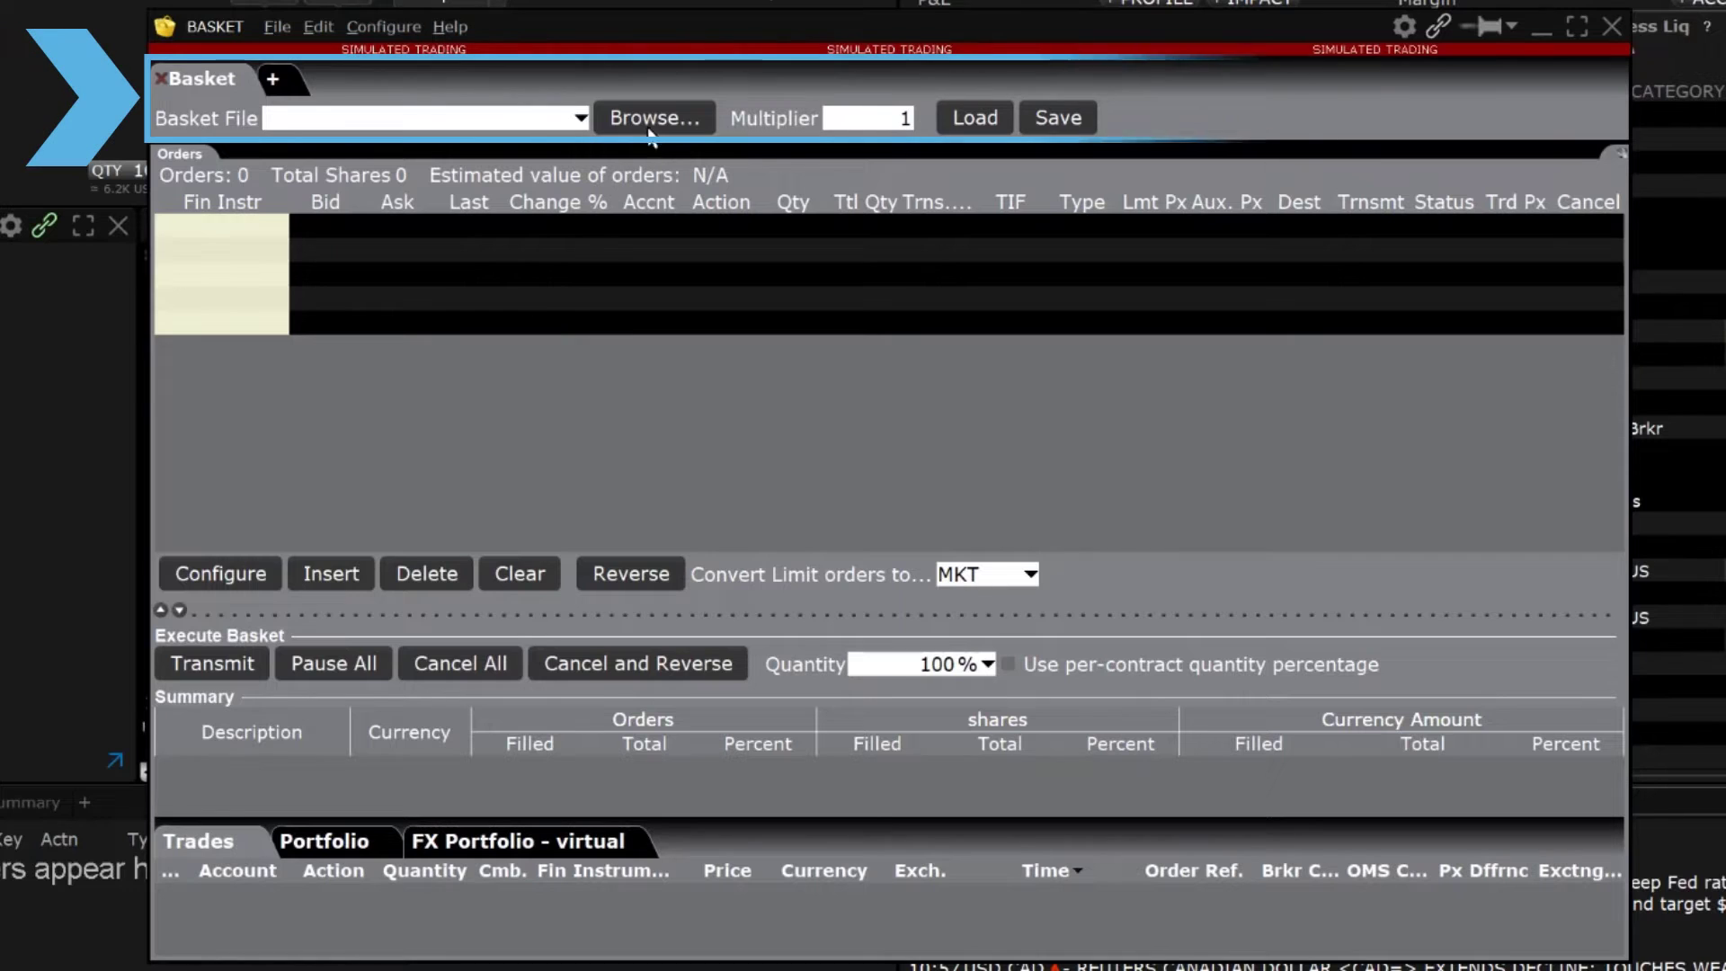
left_click(654, 119)
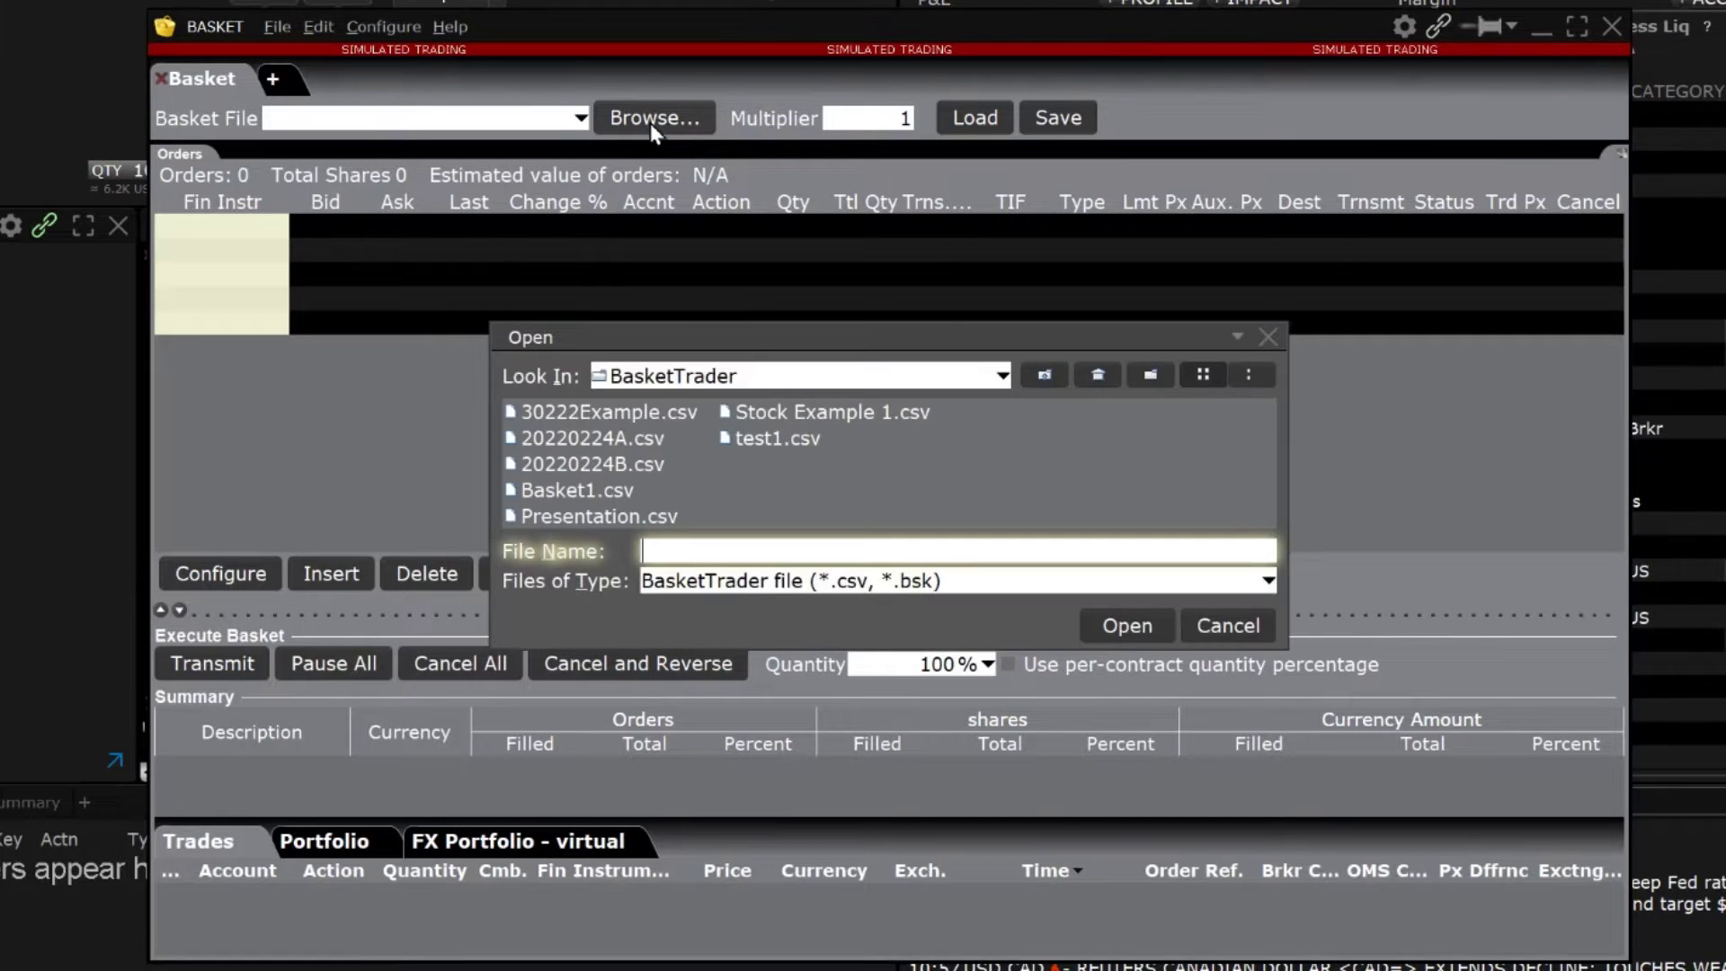
left_click(1226, 622)
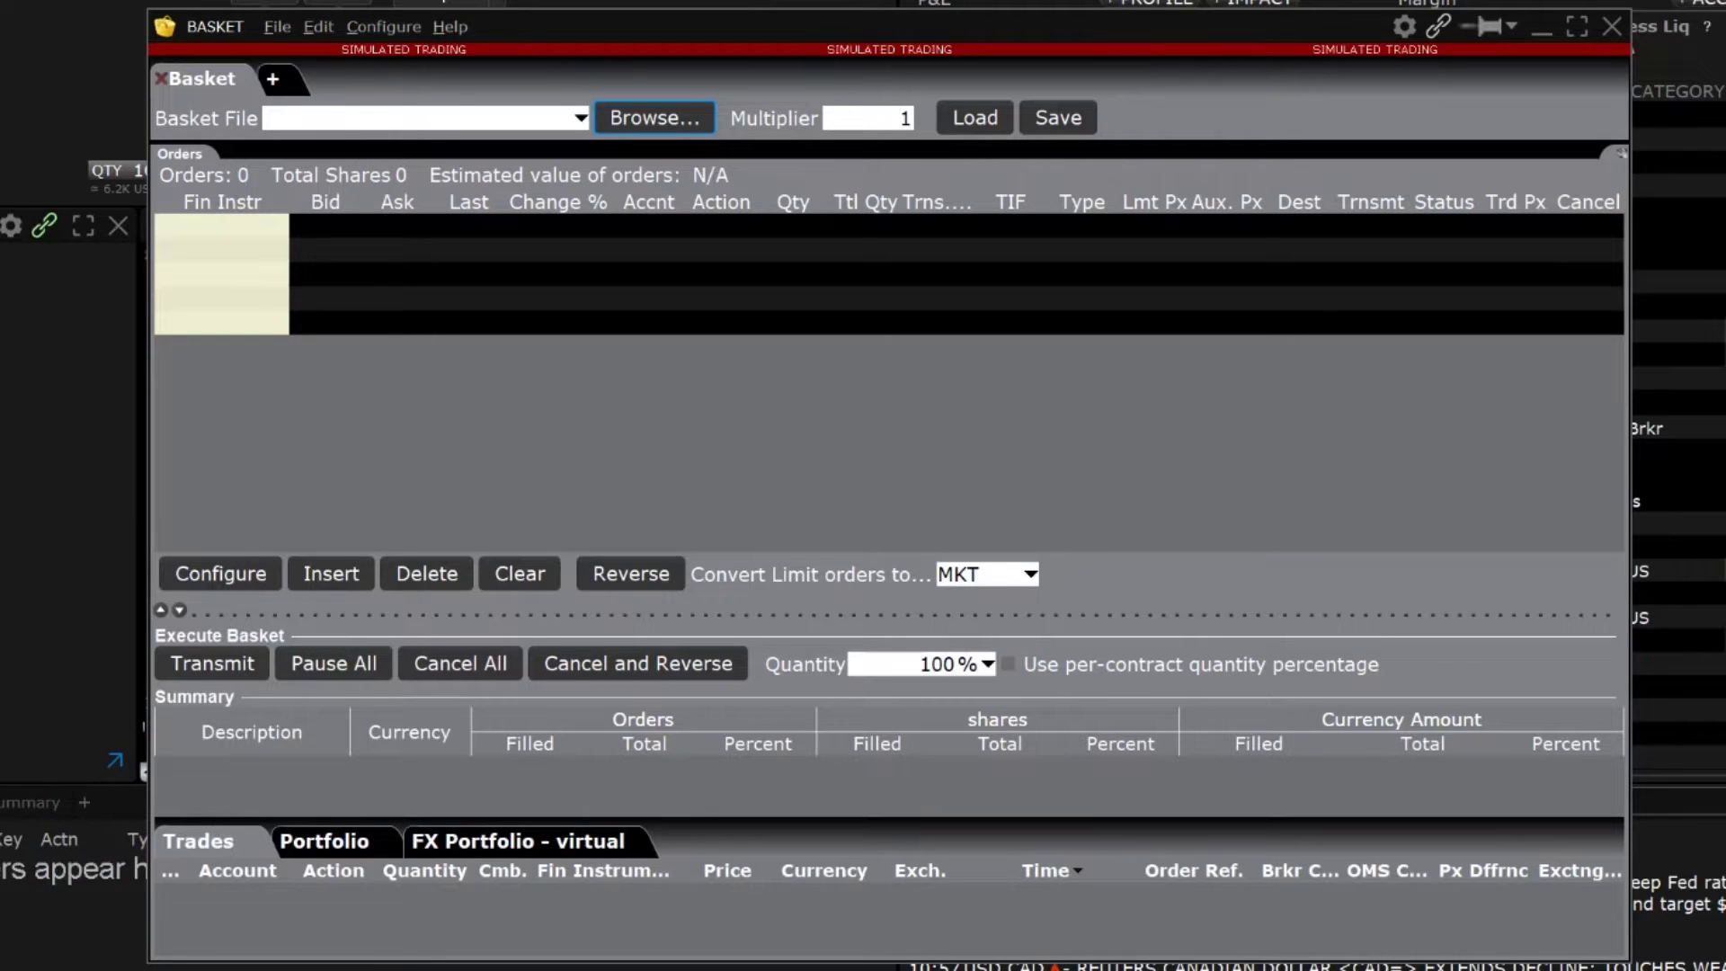
Create a new basket tab with a 1,000-share AAPL SMART stock buy order
left_click(271, 81)
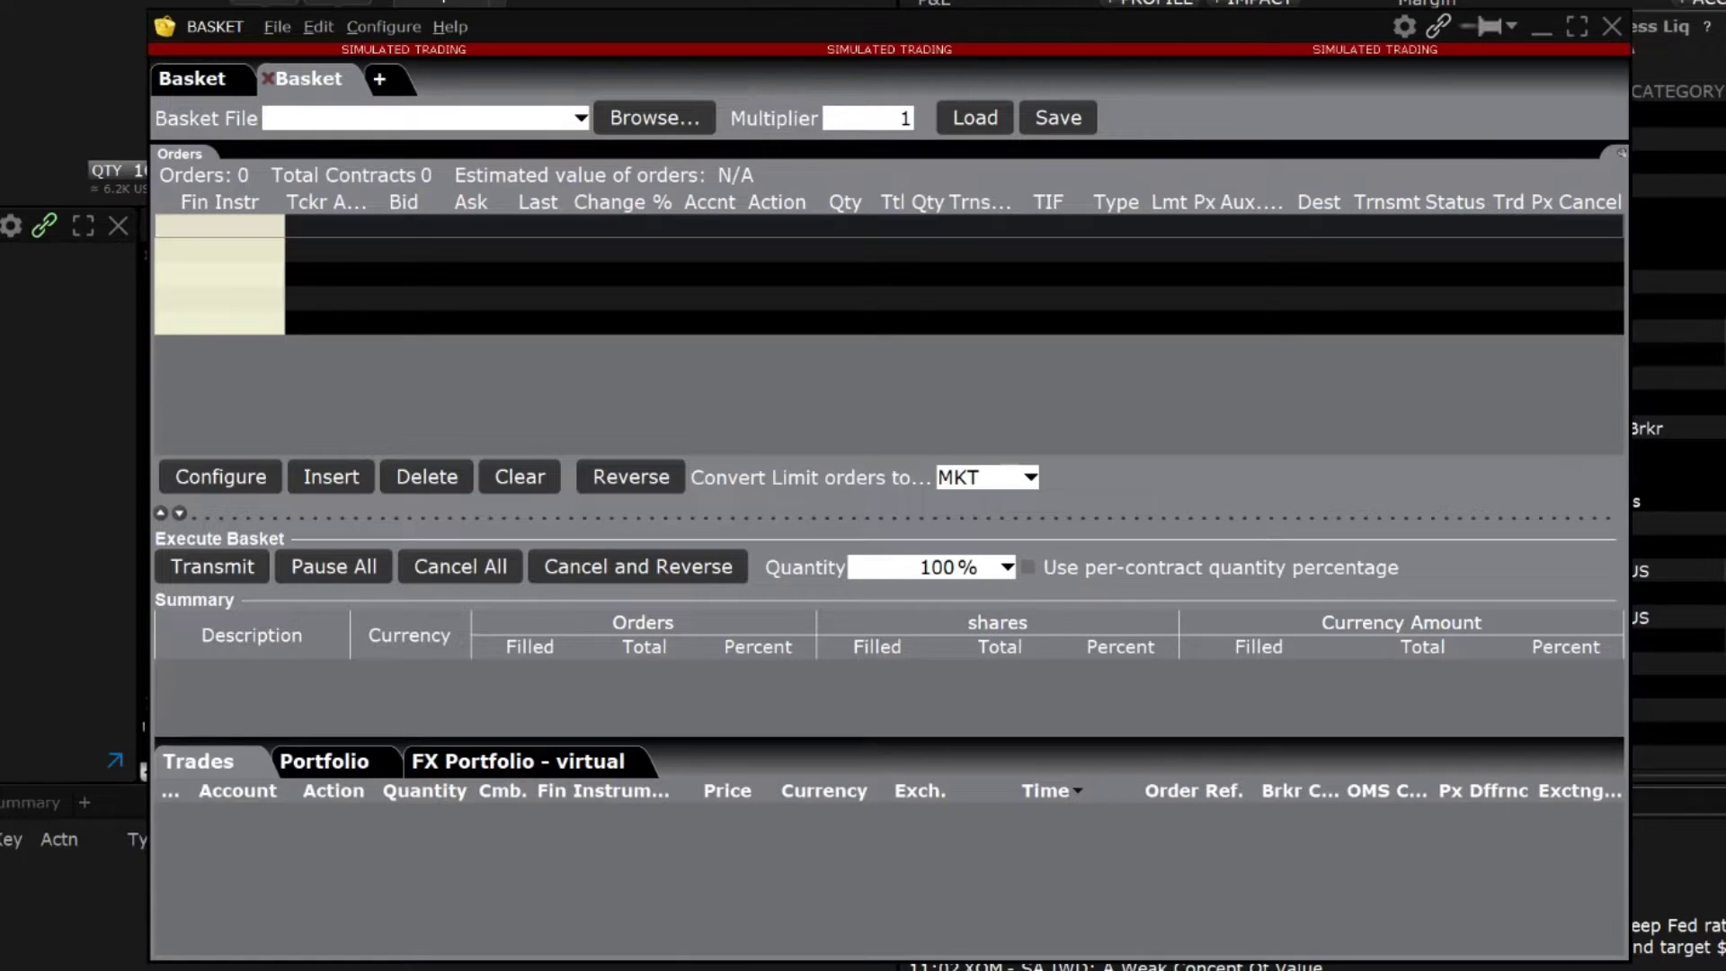
left_click(196, 225)
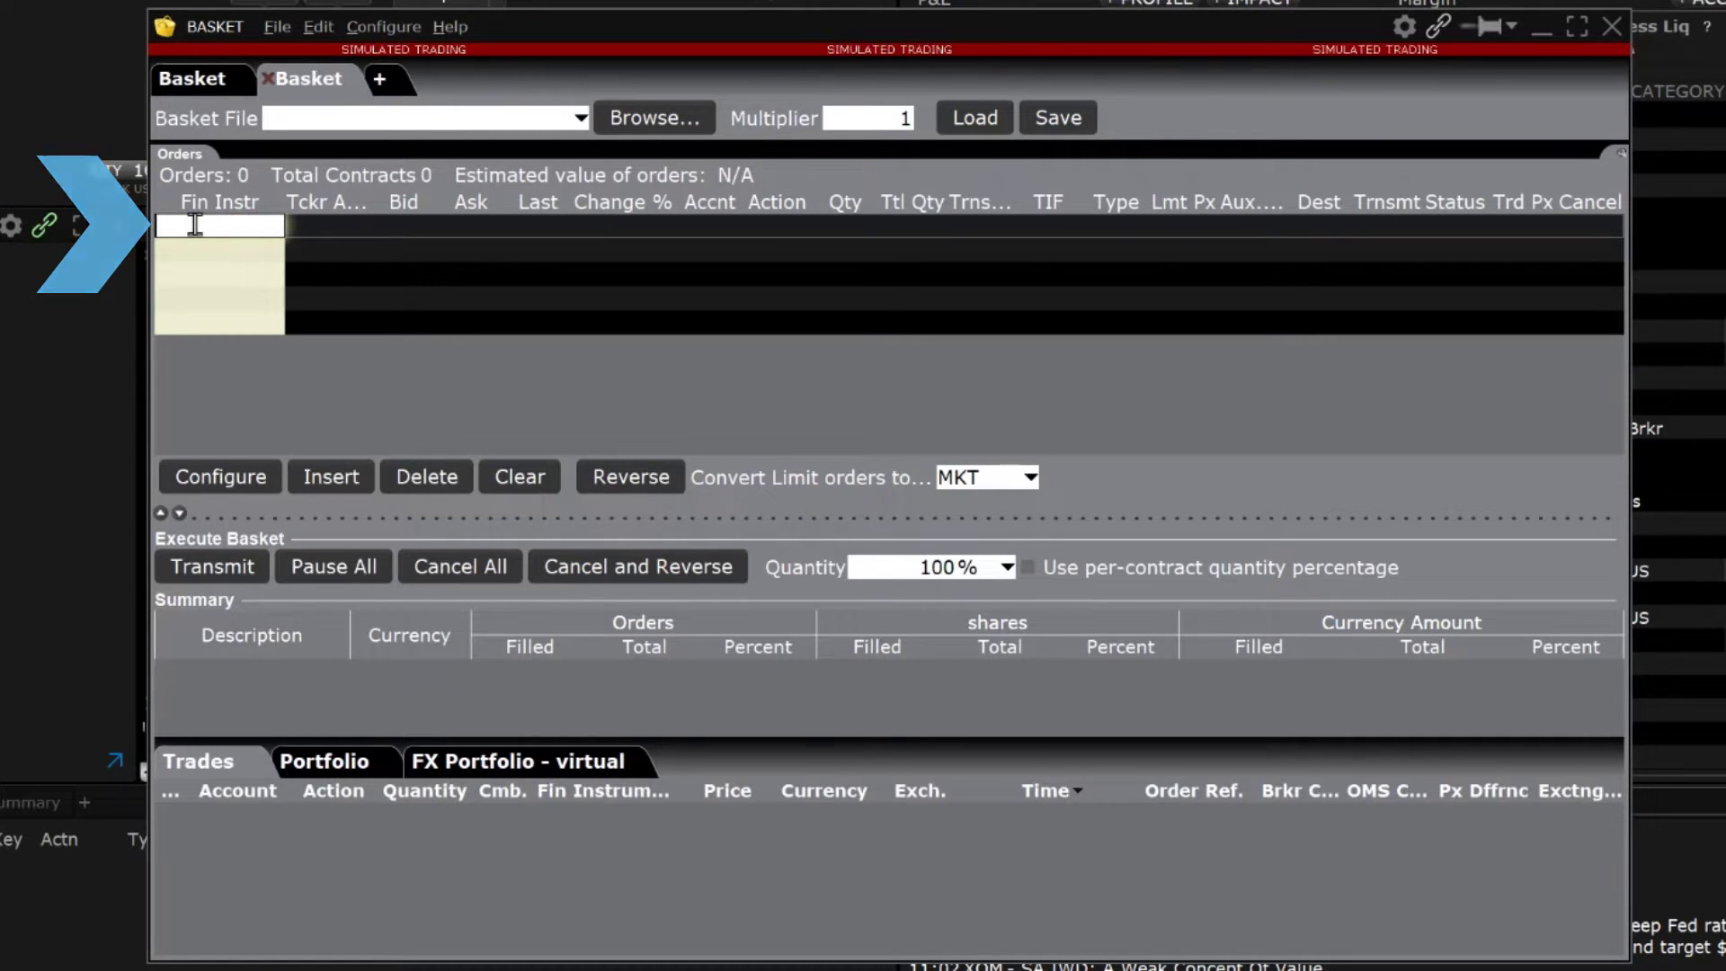
type("aapl")
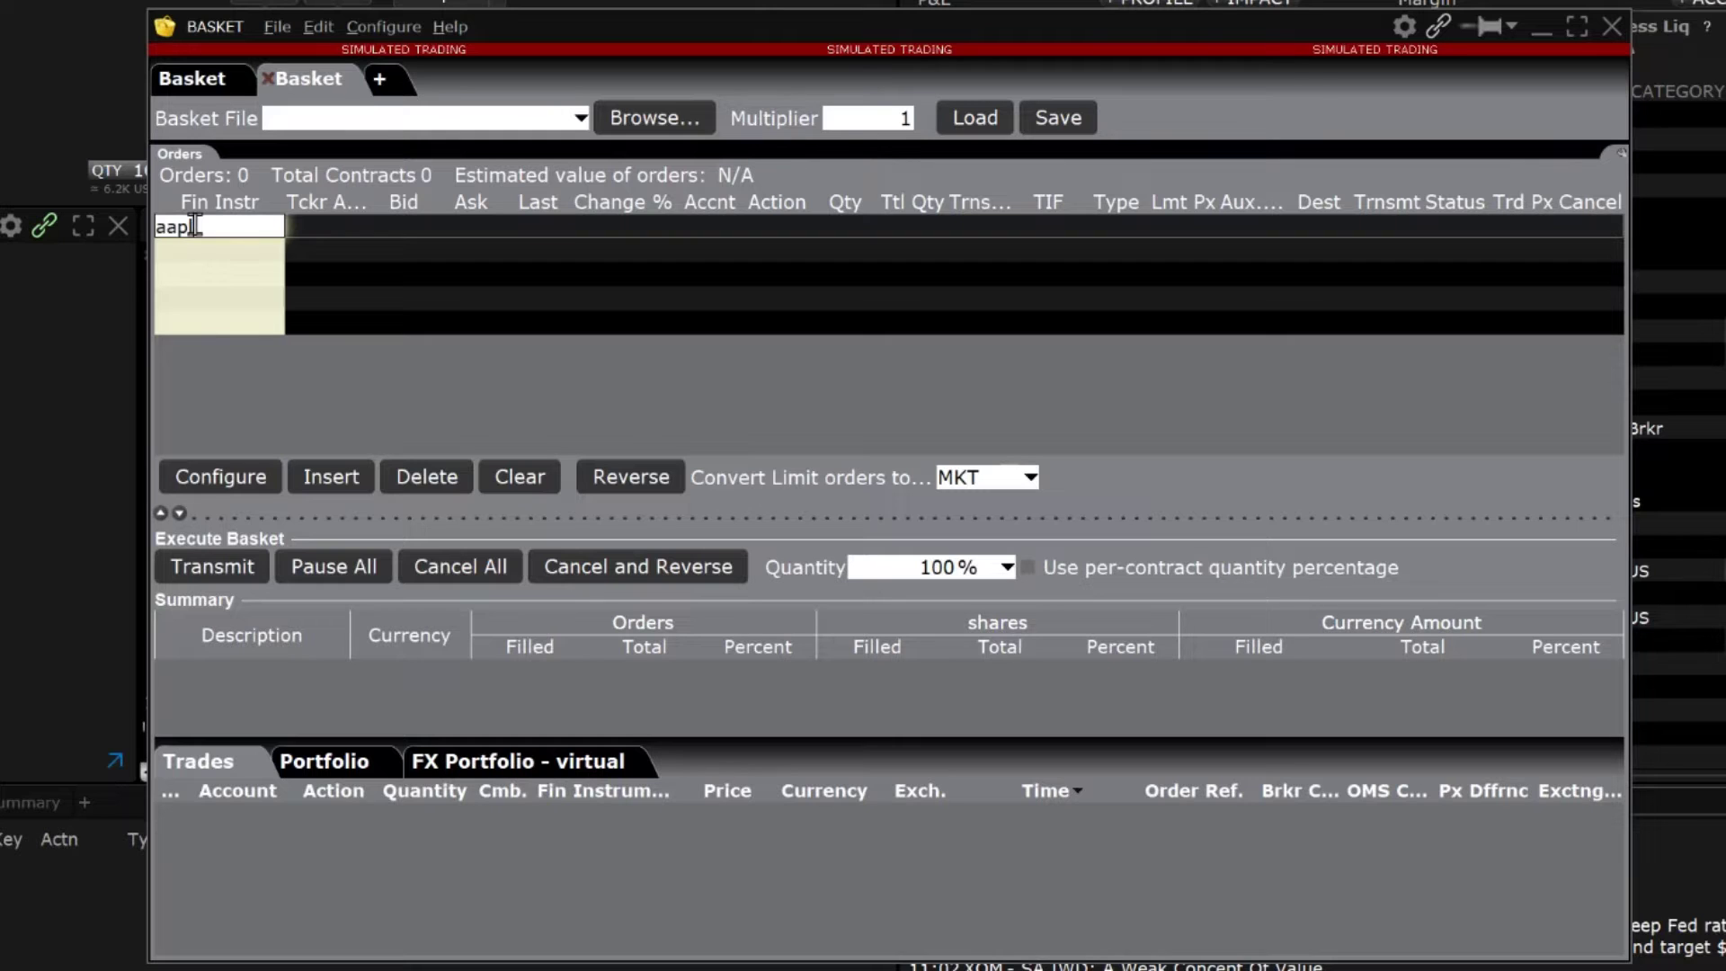
key("Return")
left_click(337, 269)
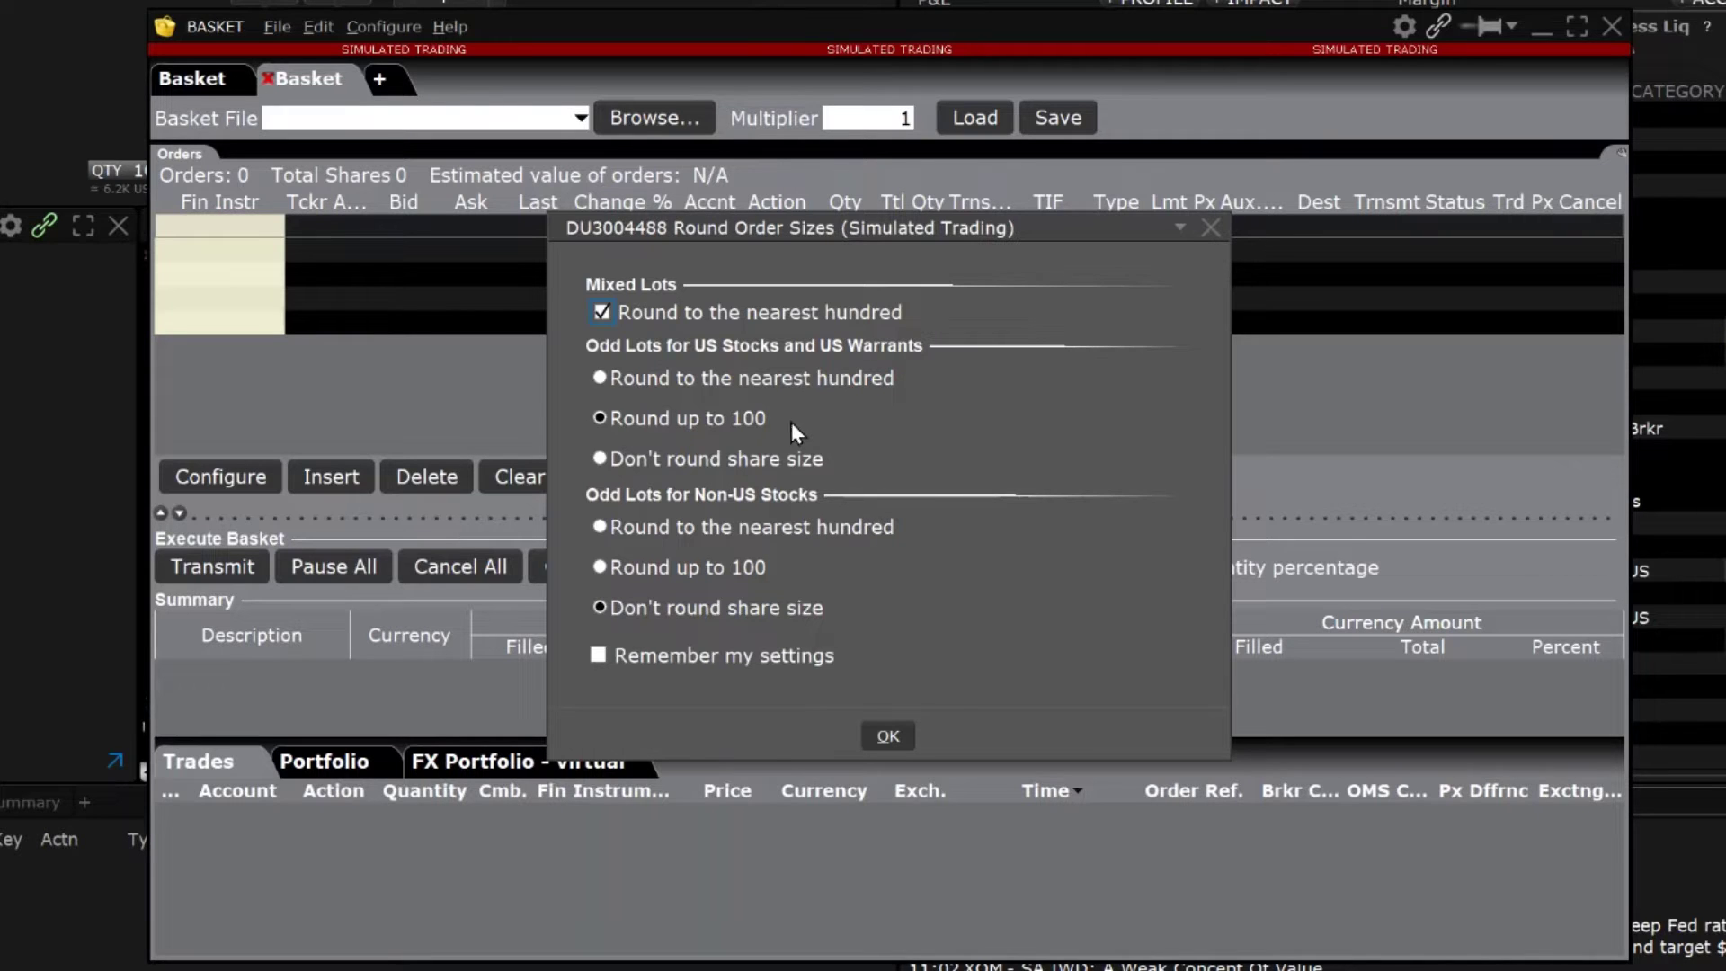
left_click(890, 735)
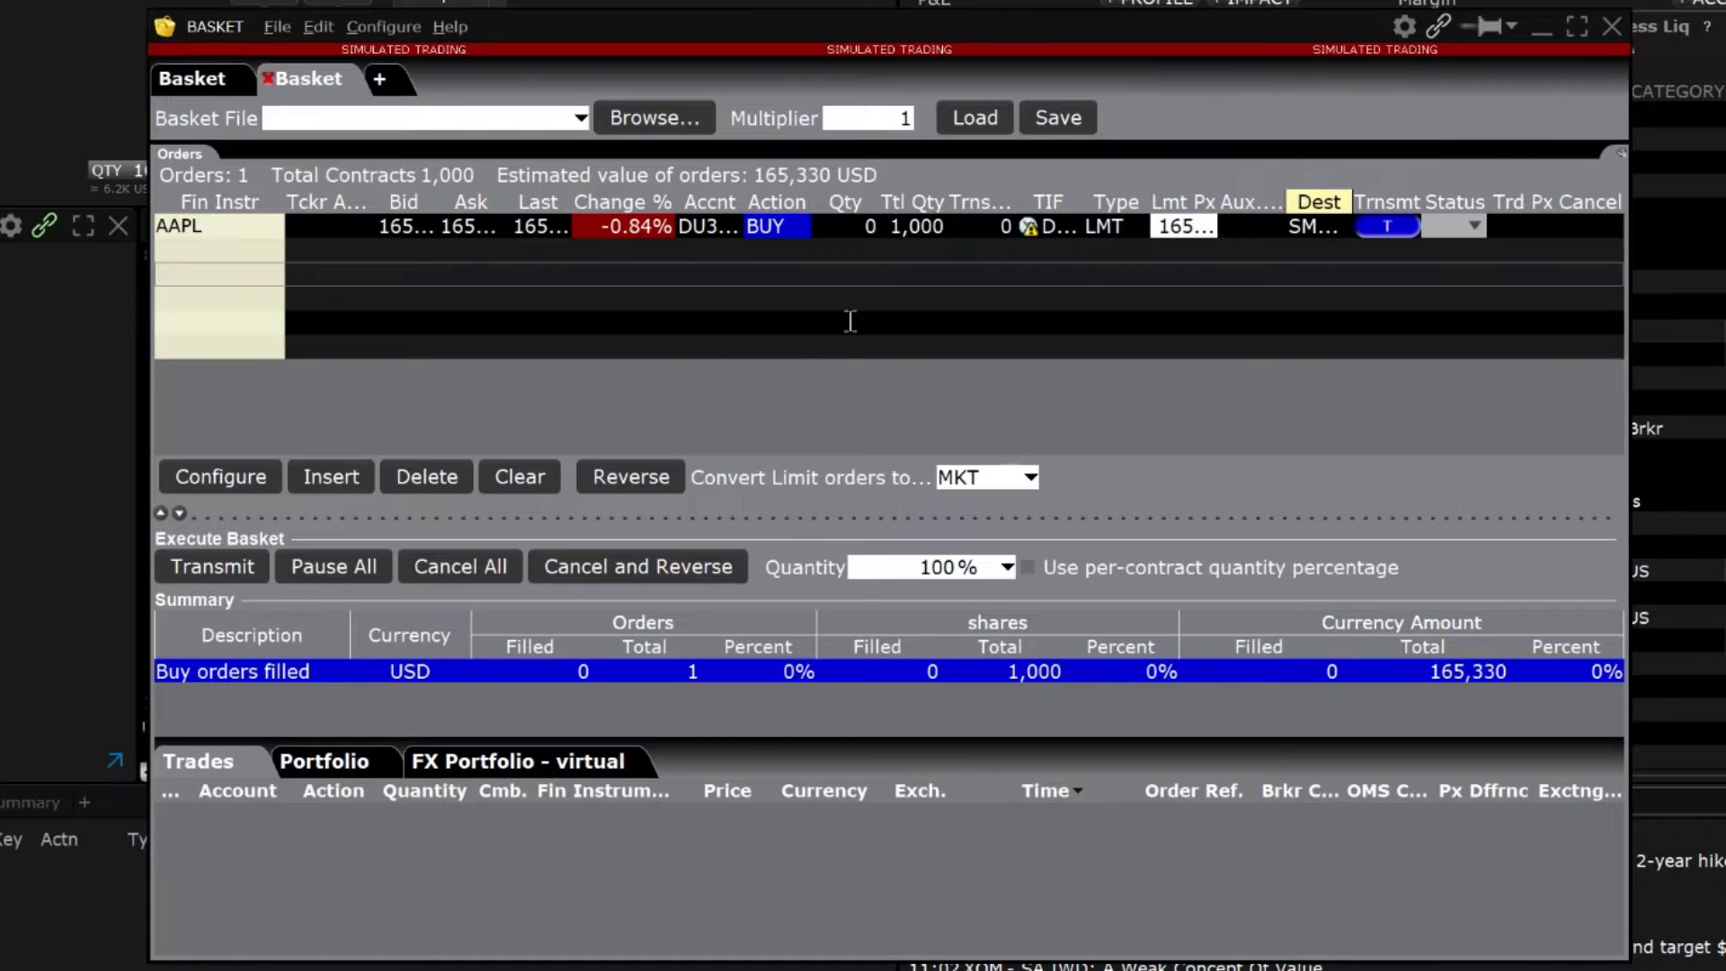
left_click(187, 249)
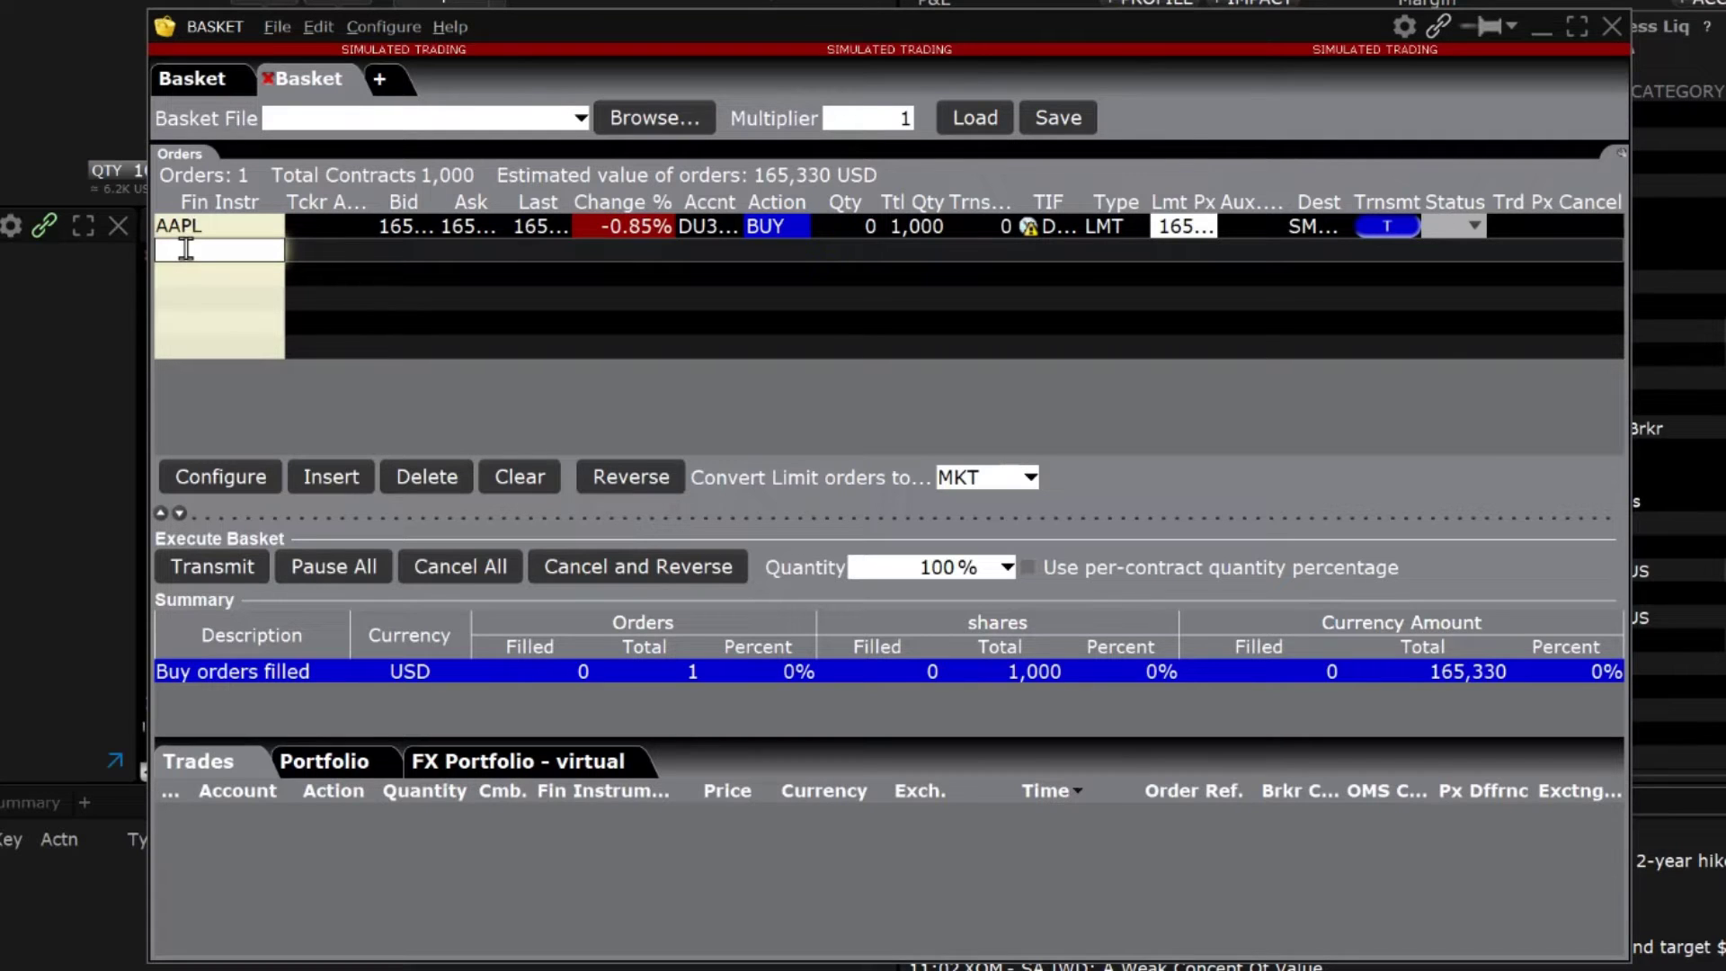
type("snfl")
Add SPY as a SMART-routed stock and change its action to Sell
key("Return")
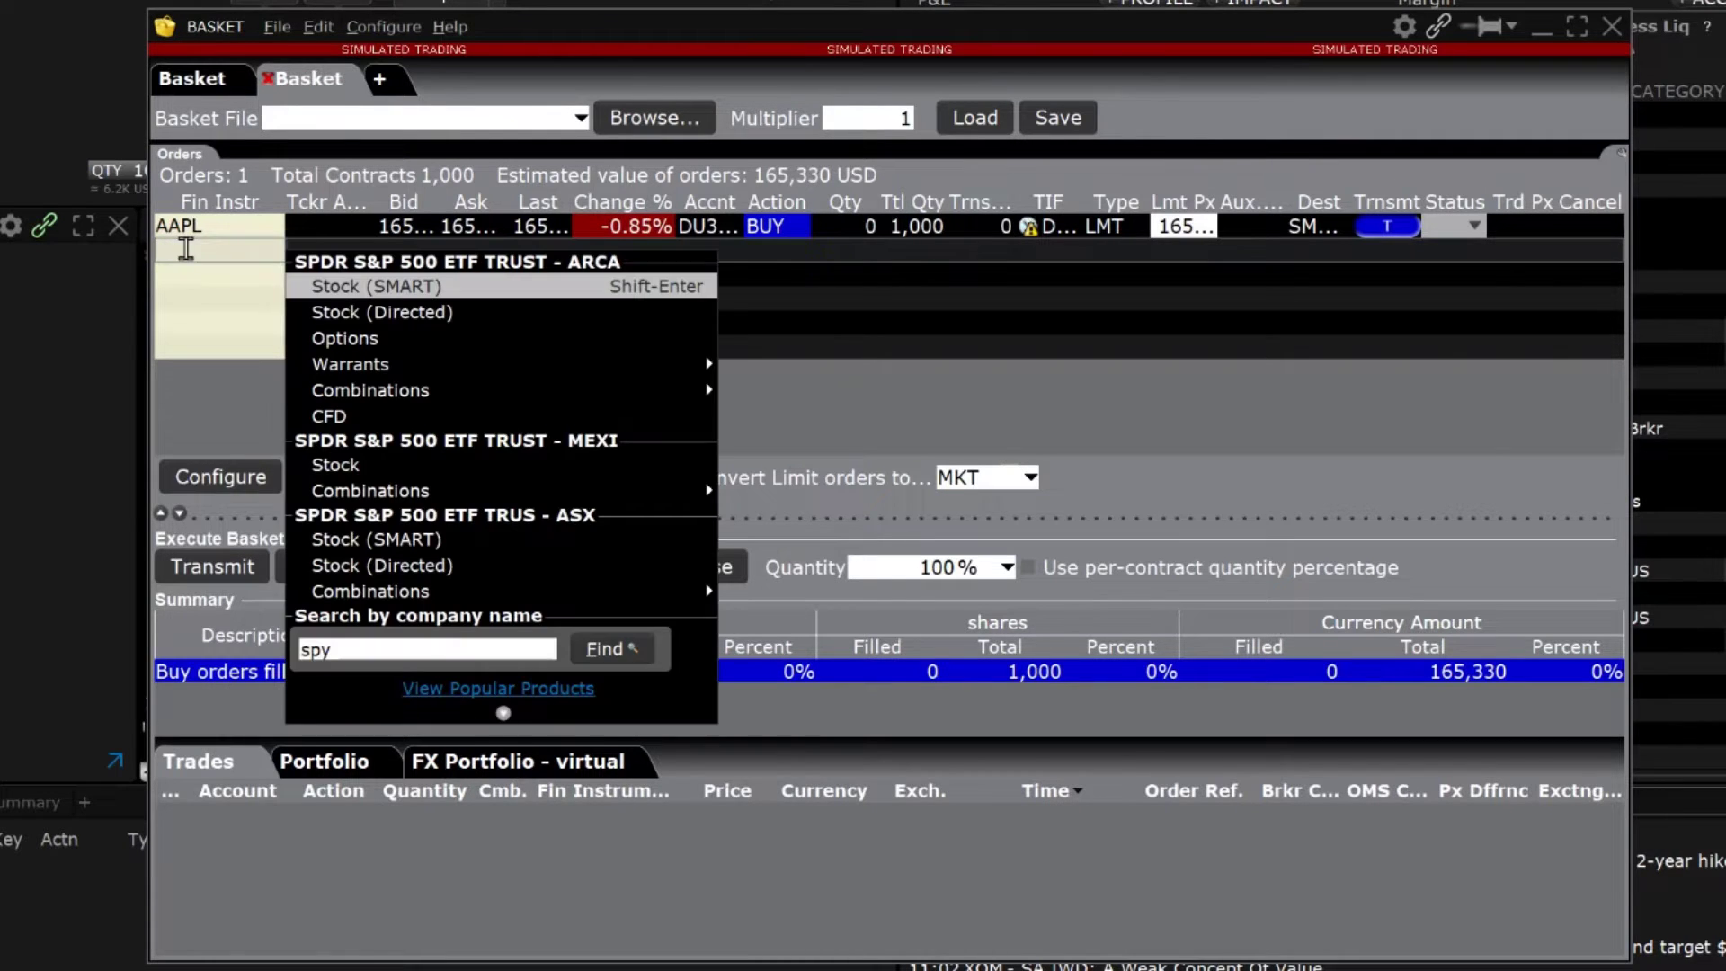
left_click(354, 286)
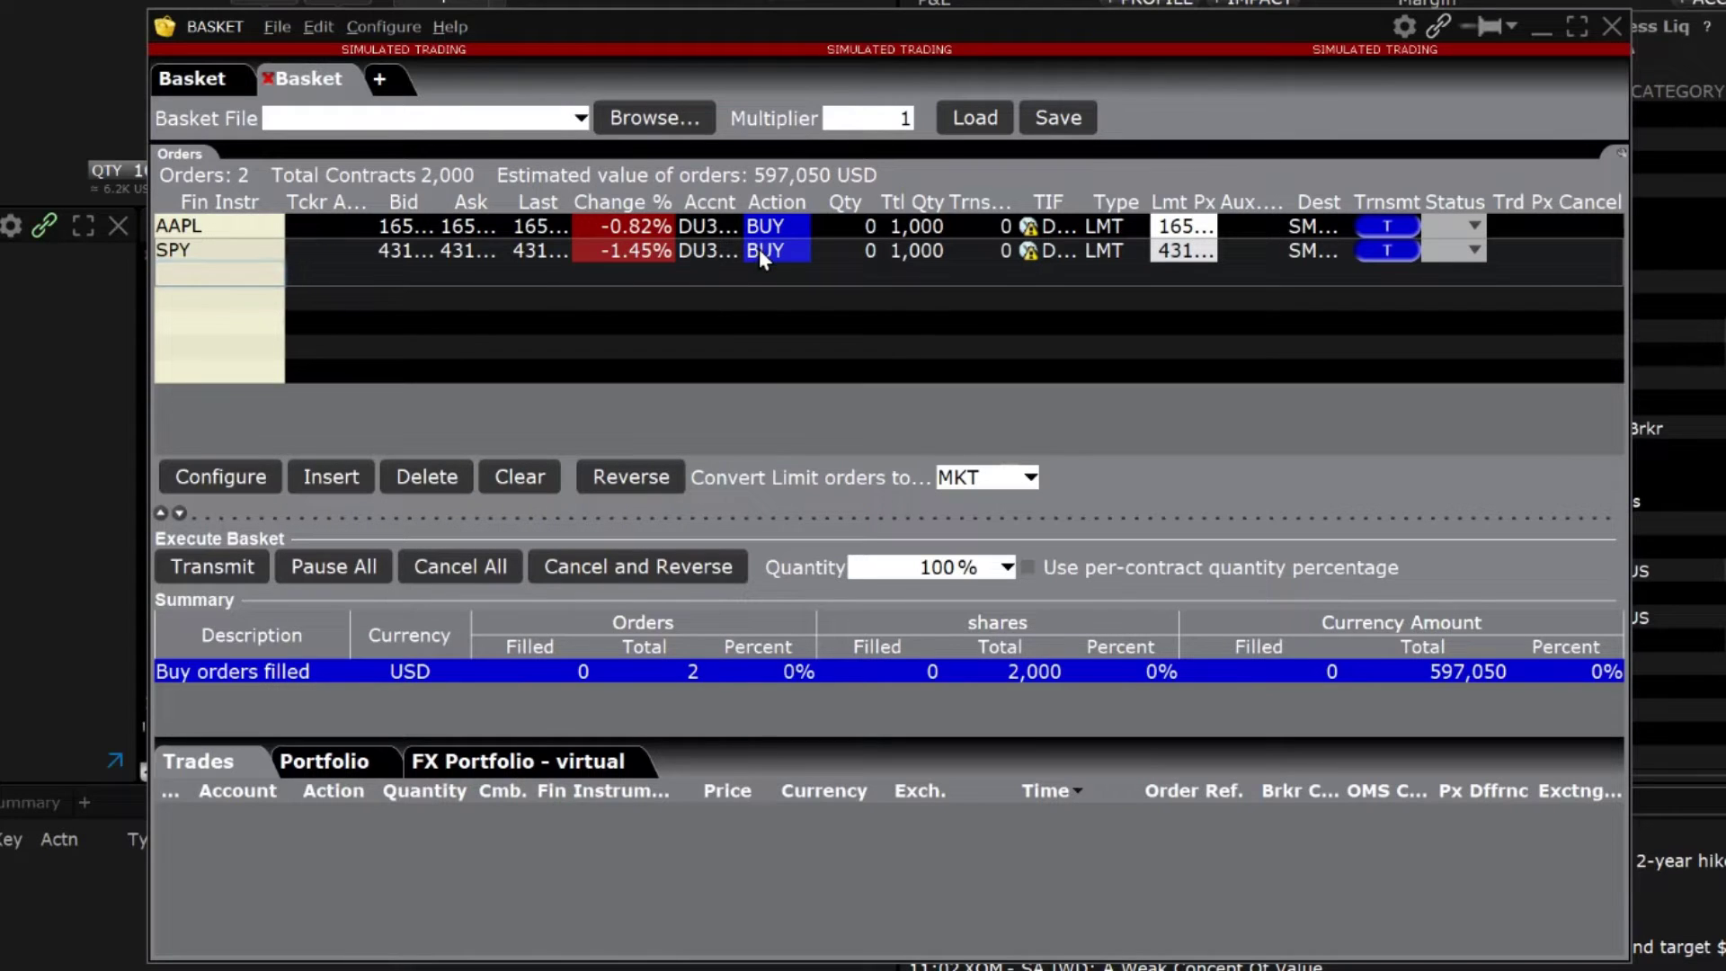
left_click(759, 248)
left_click(764, 298)
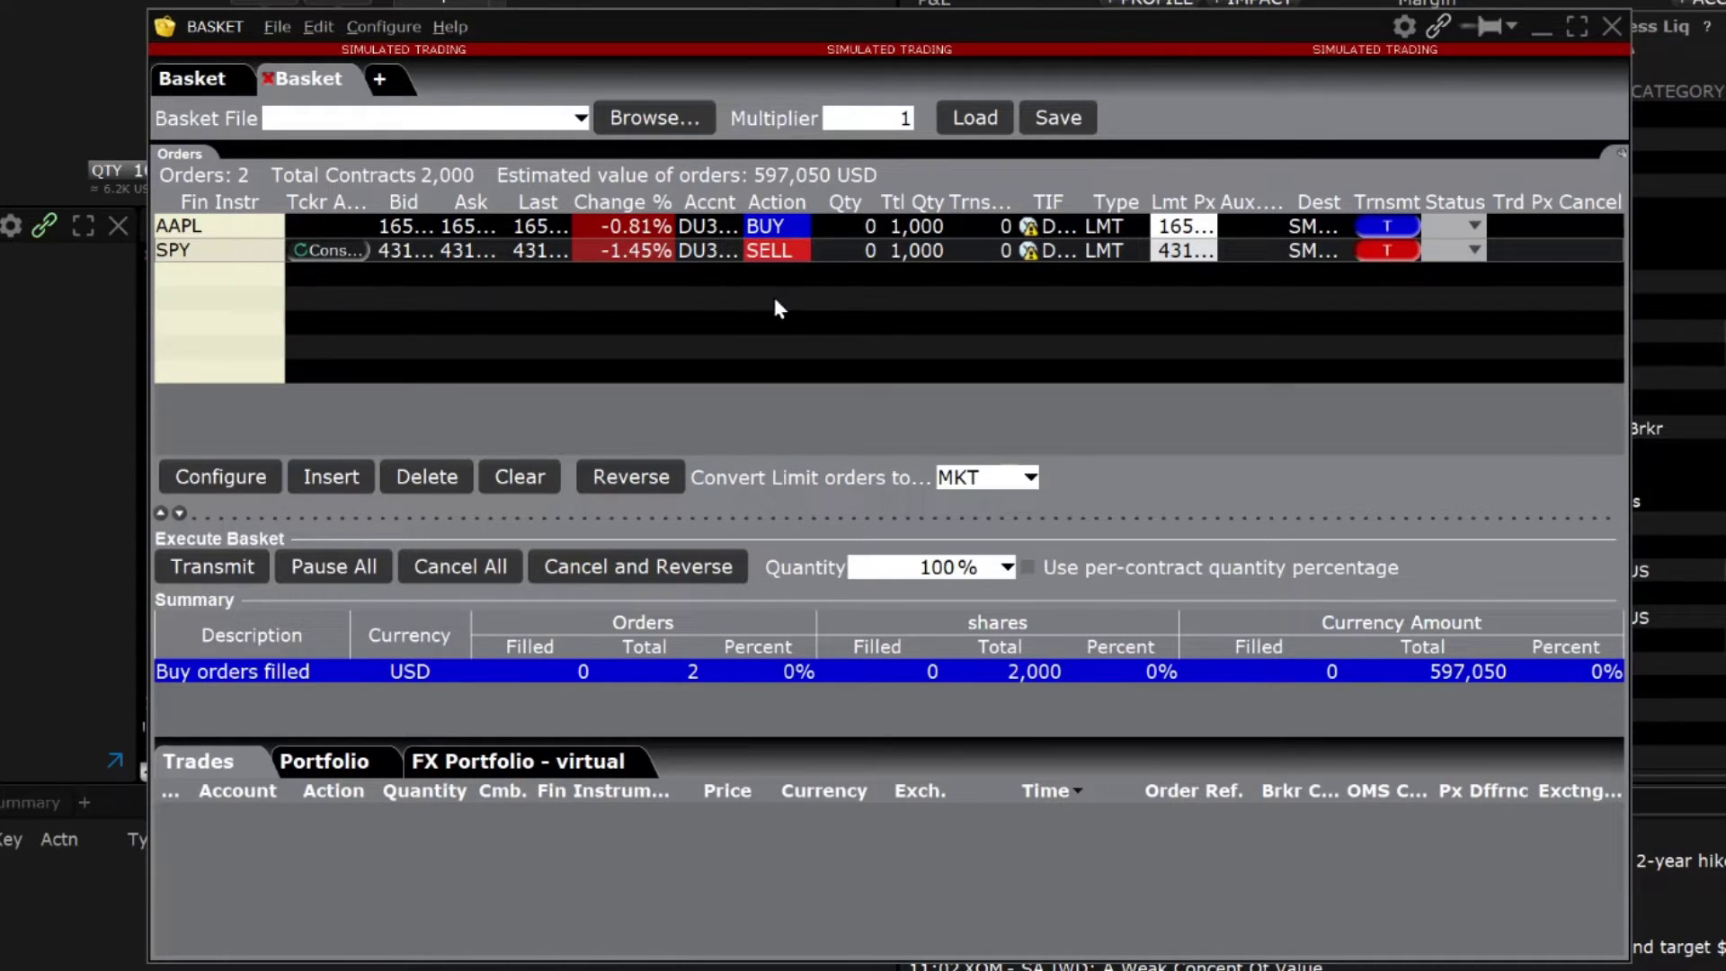
Set the SPY quantity to 500 and choose a limit price near the bid
left_click(917, 251)
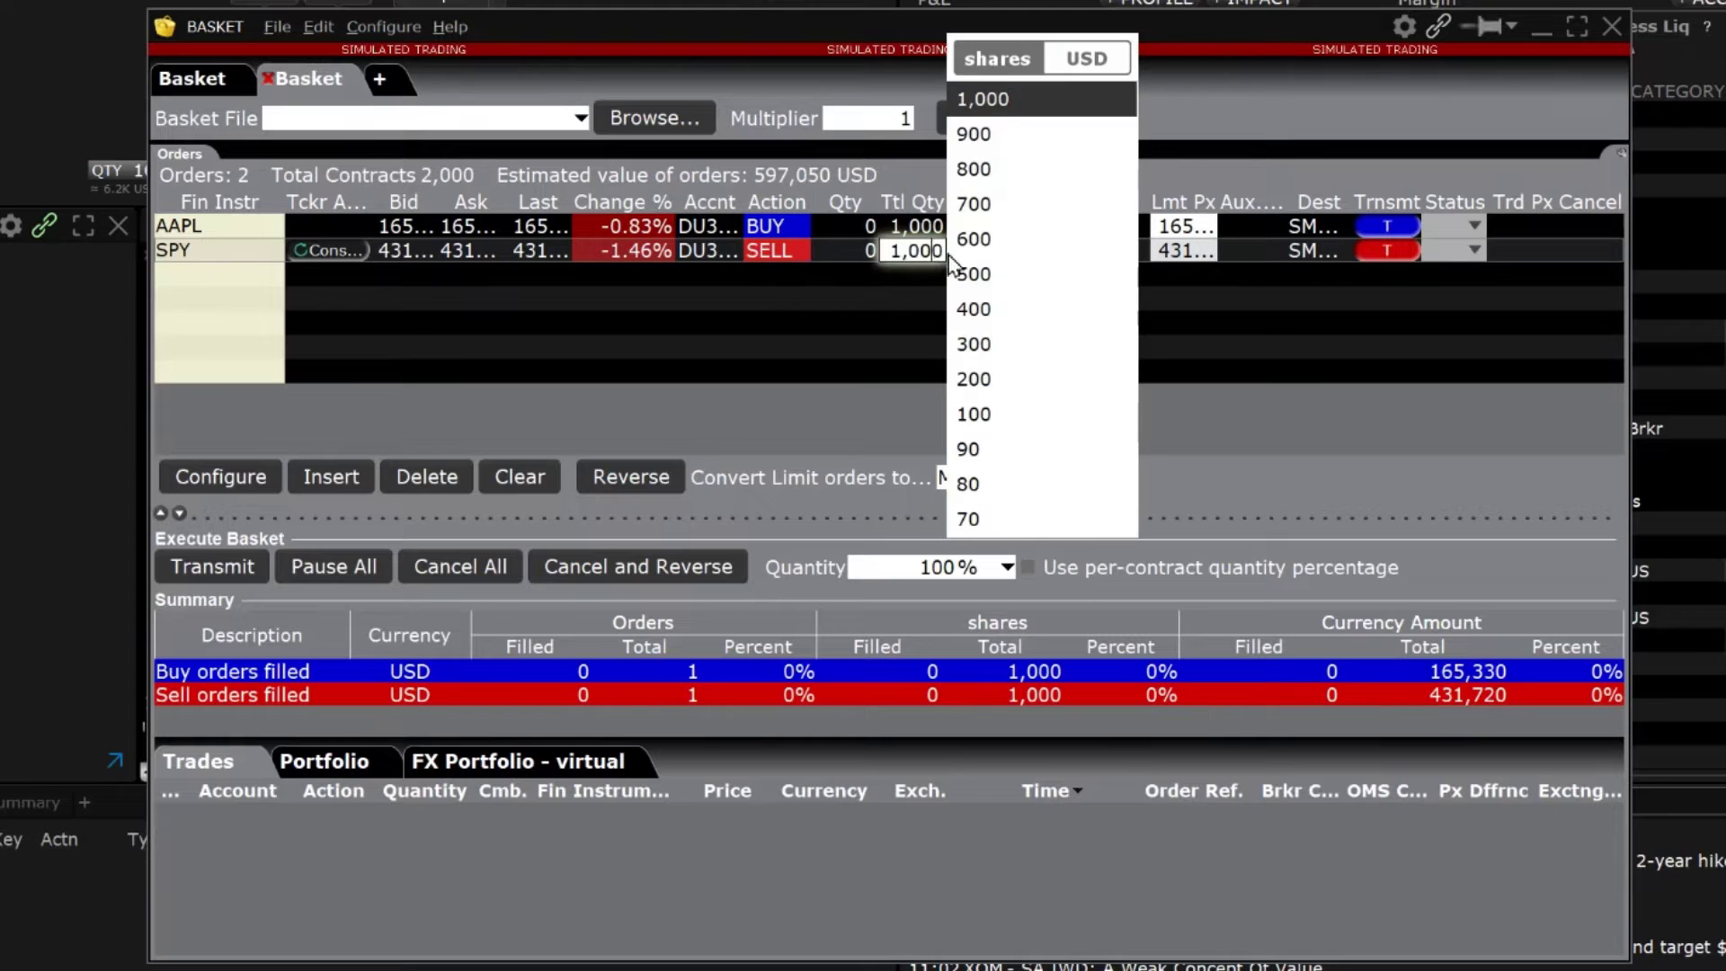
left_click(989, 284)
type("500")
key("Return")
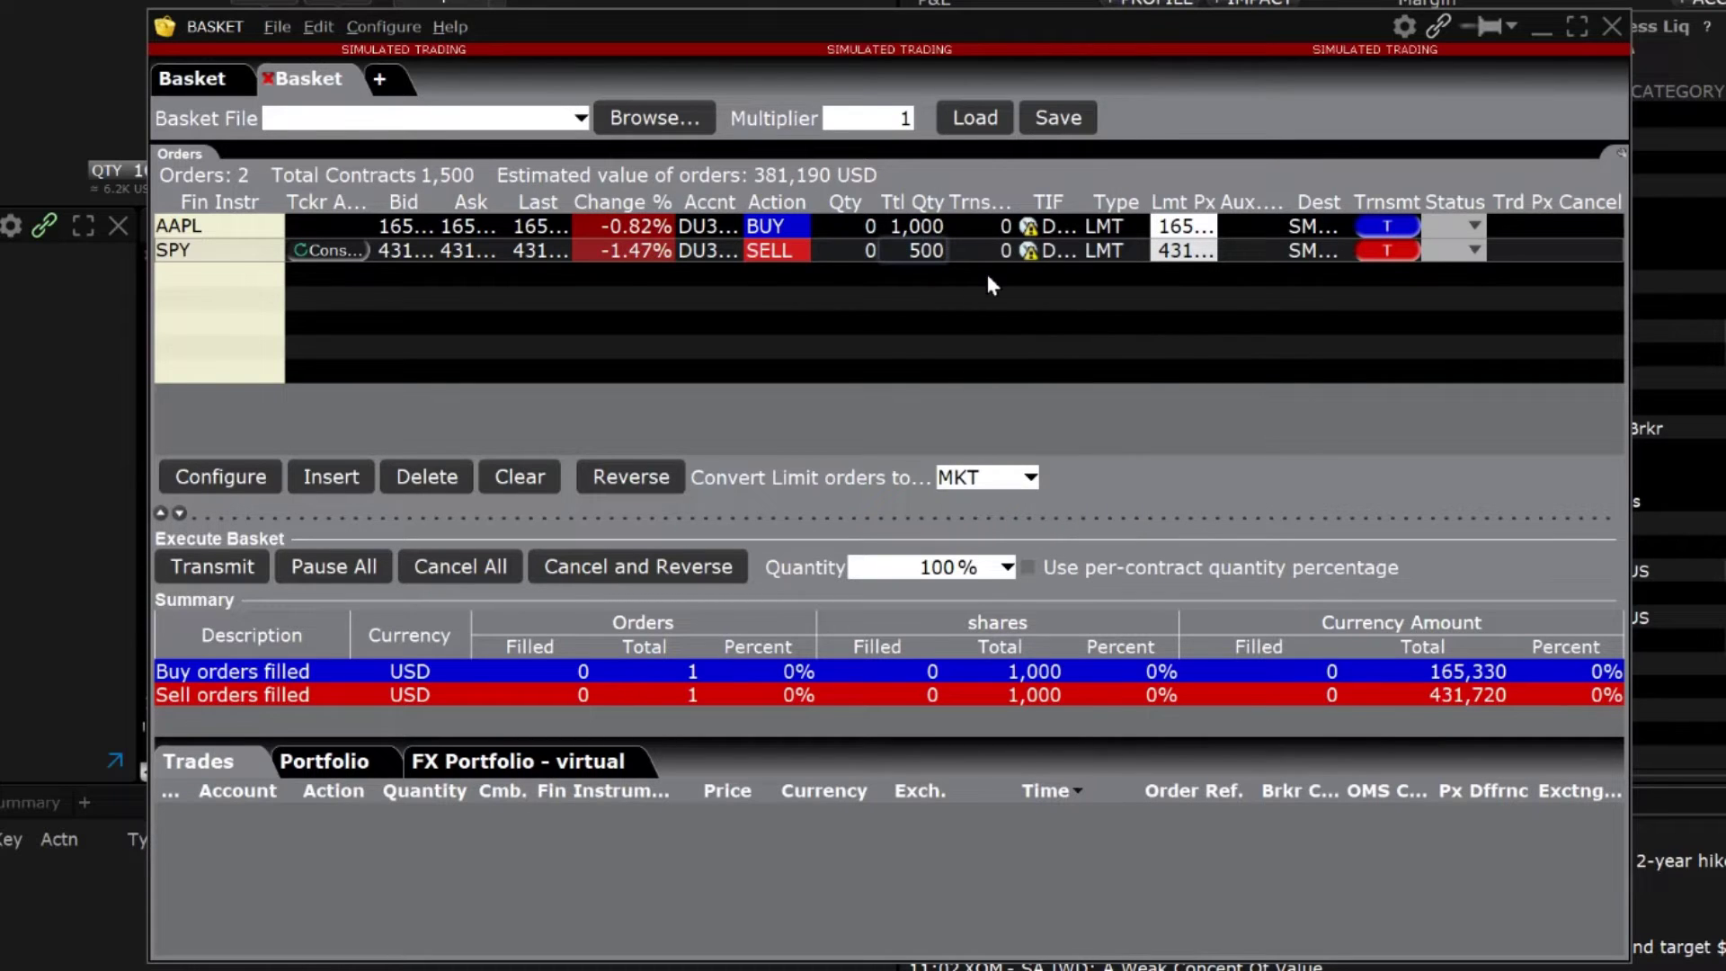
left_click(1181, 252)
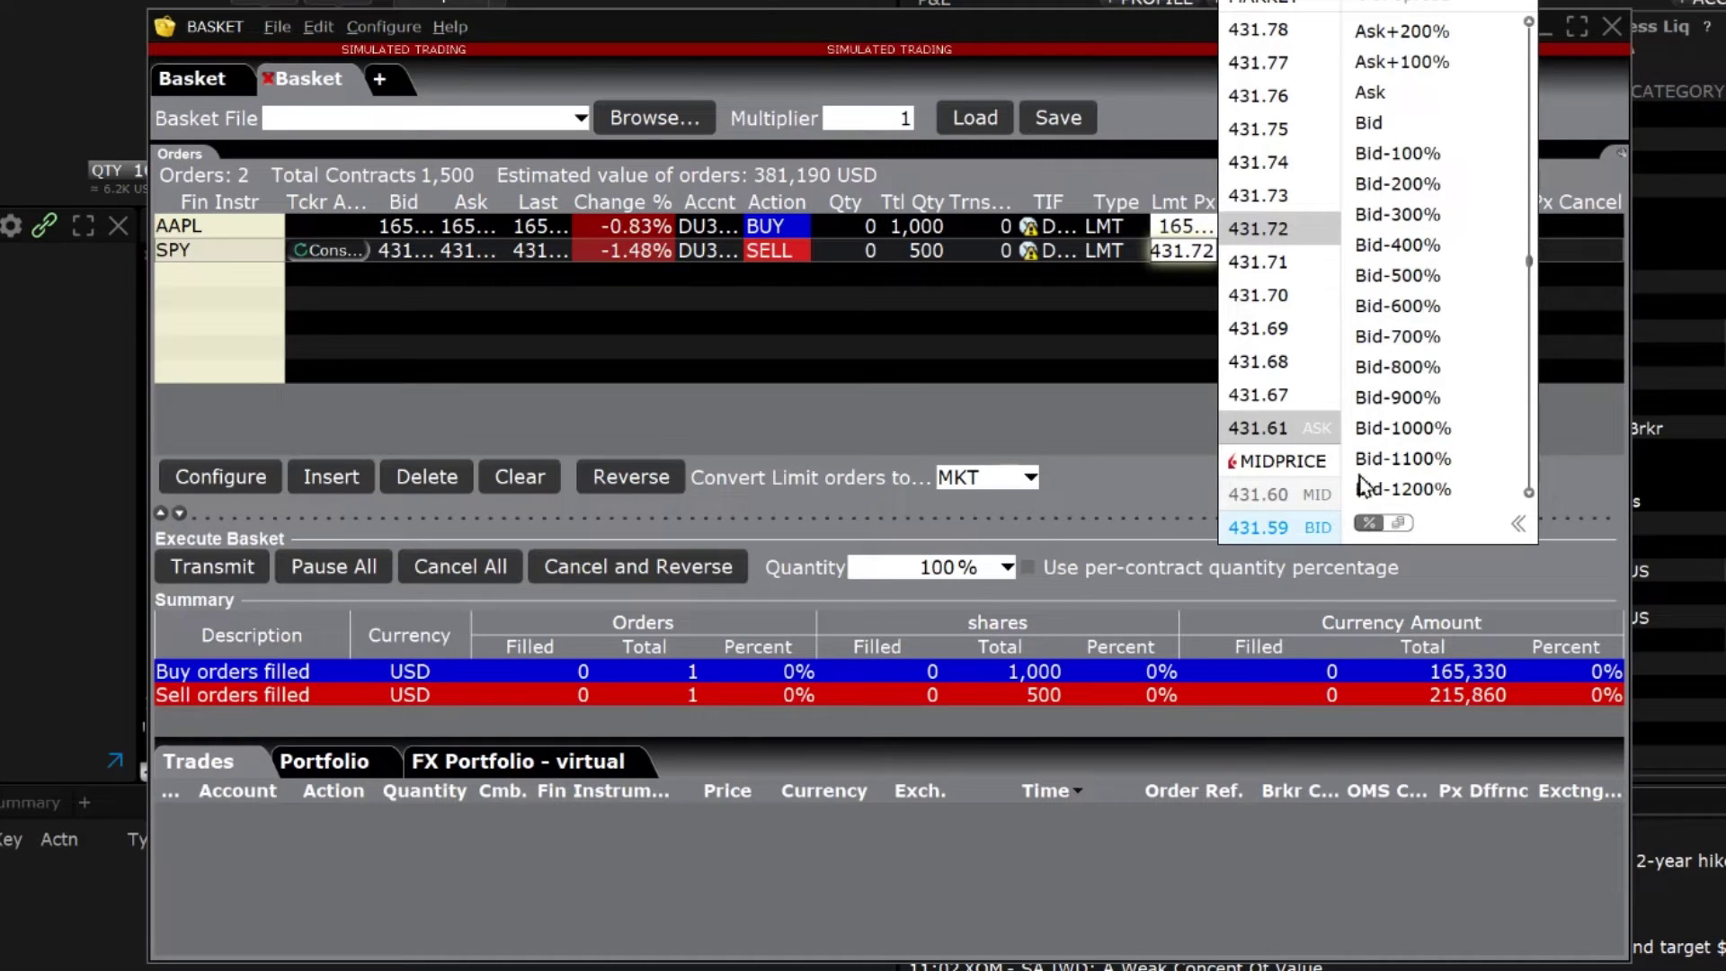
left_click(1400, 183)
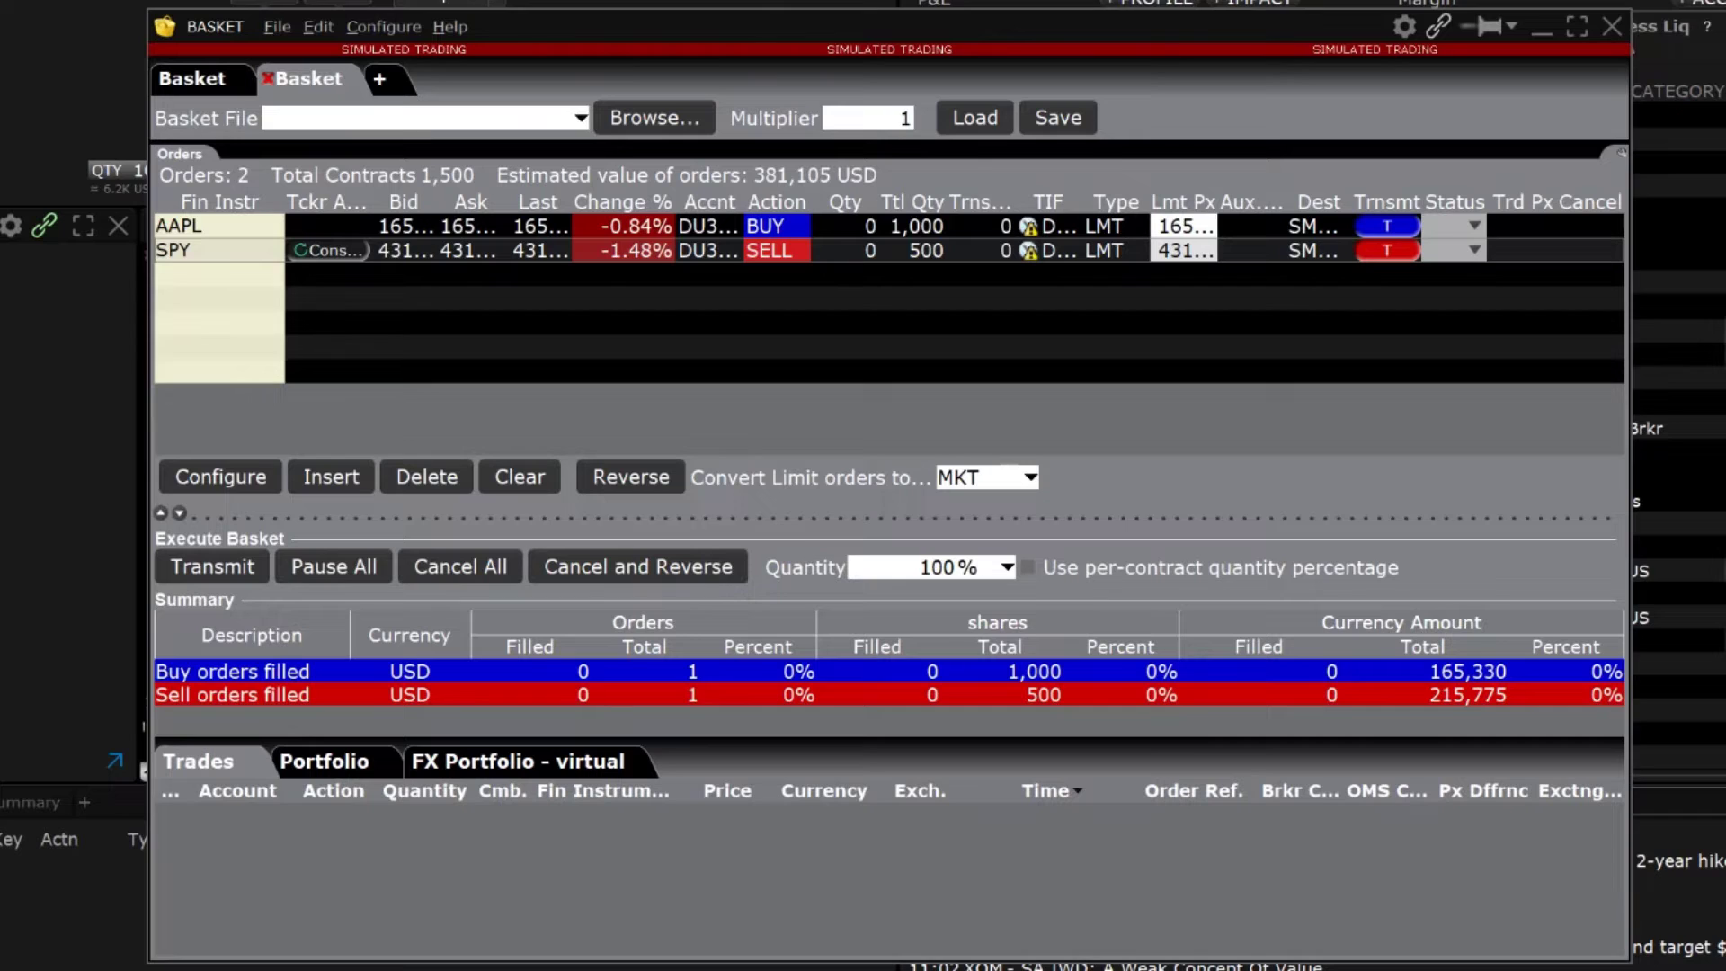
left_click(203, 277)
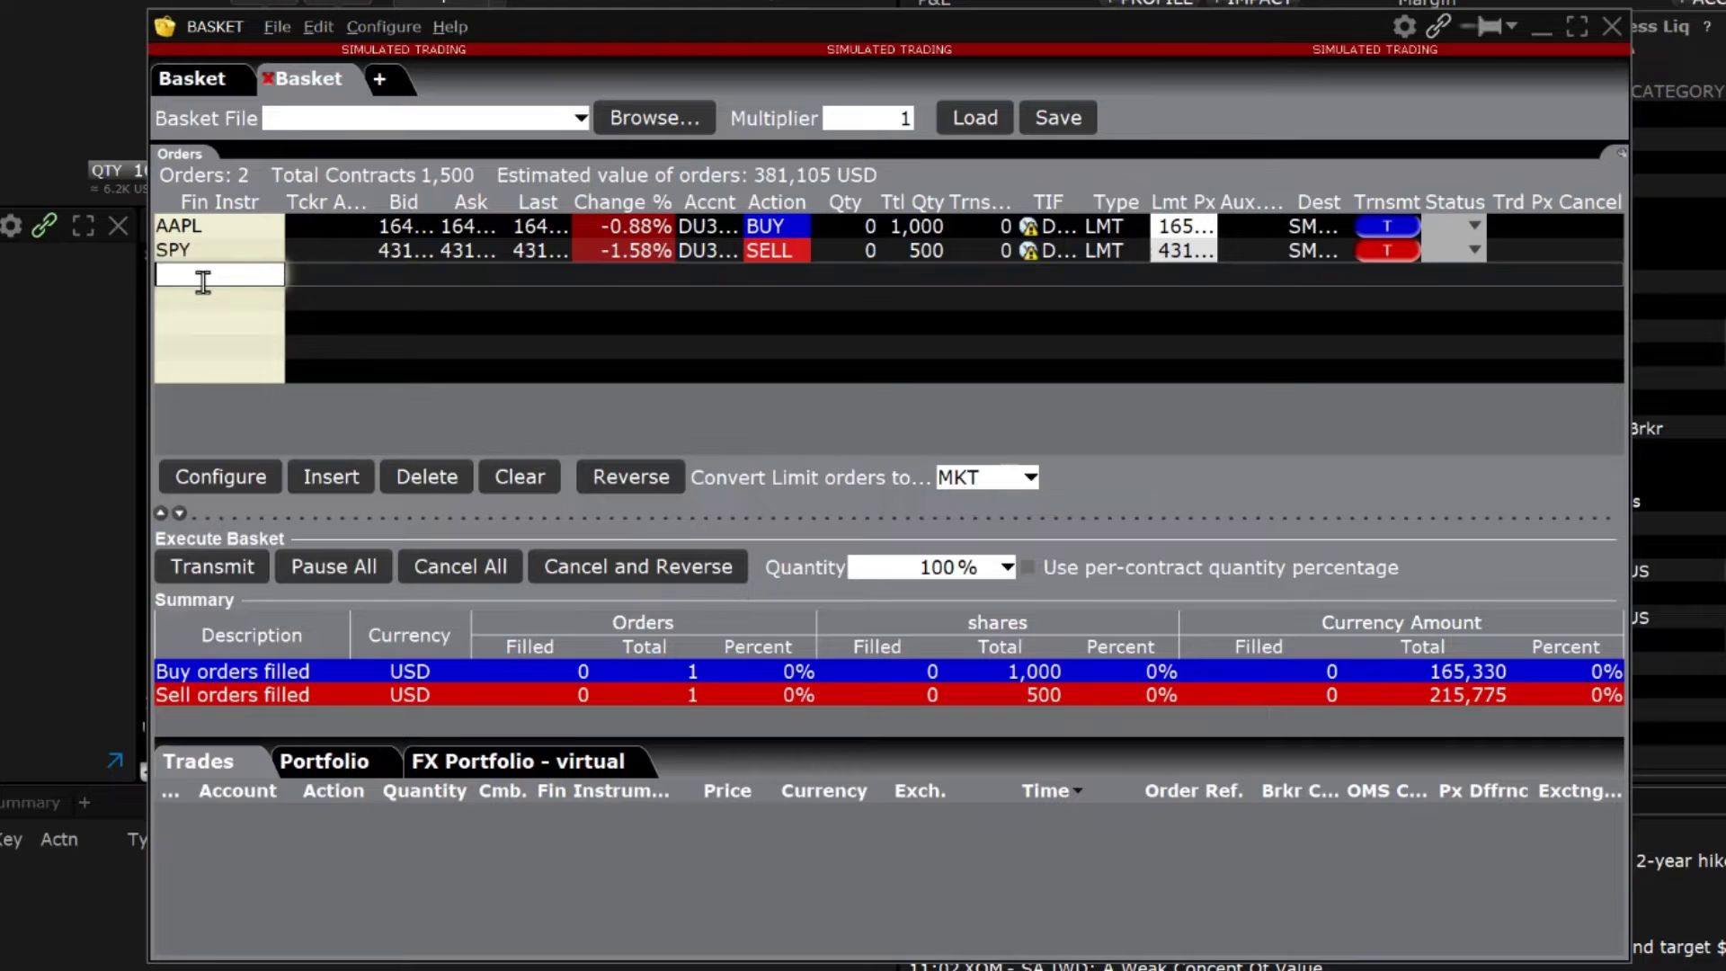
type("ibkr")
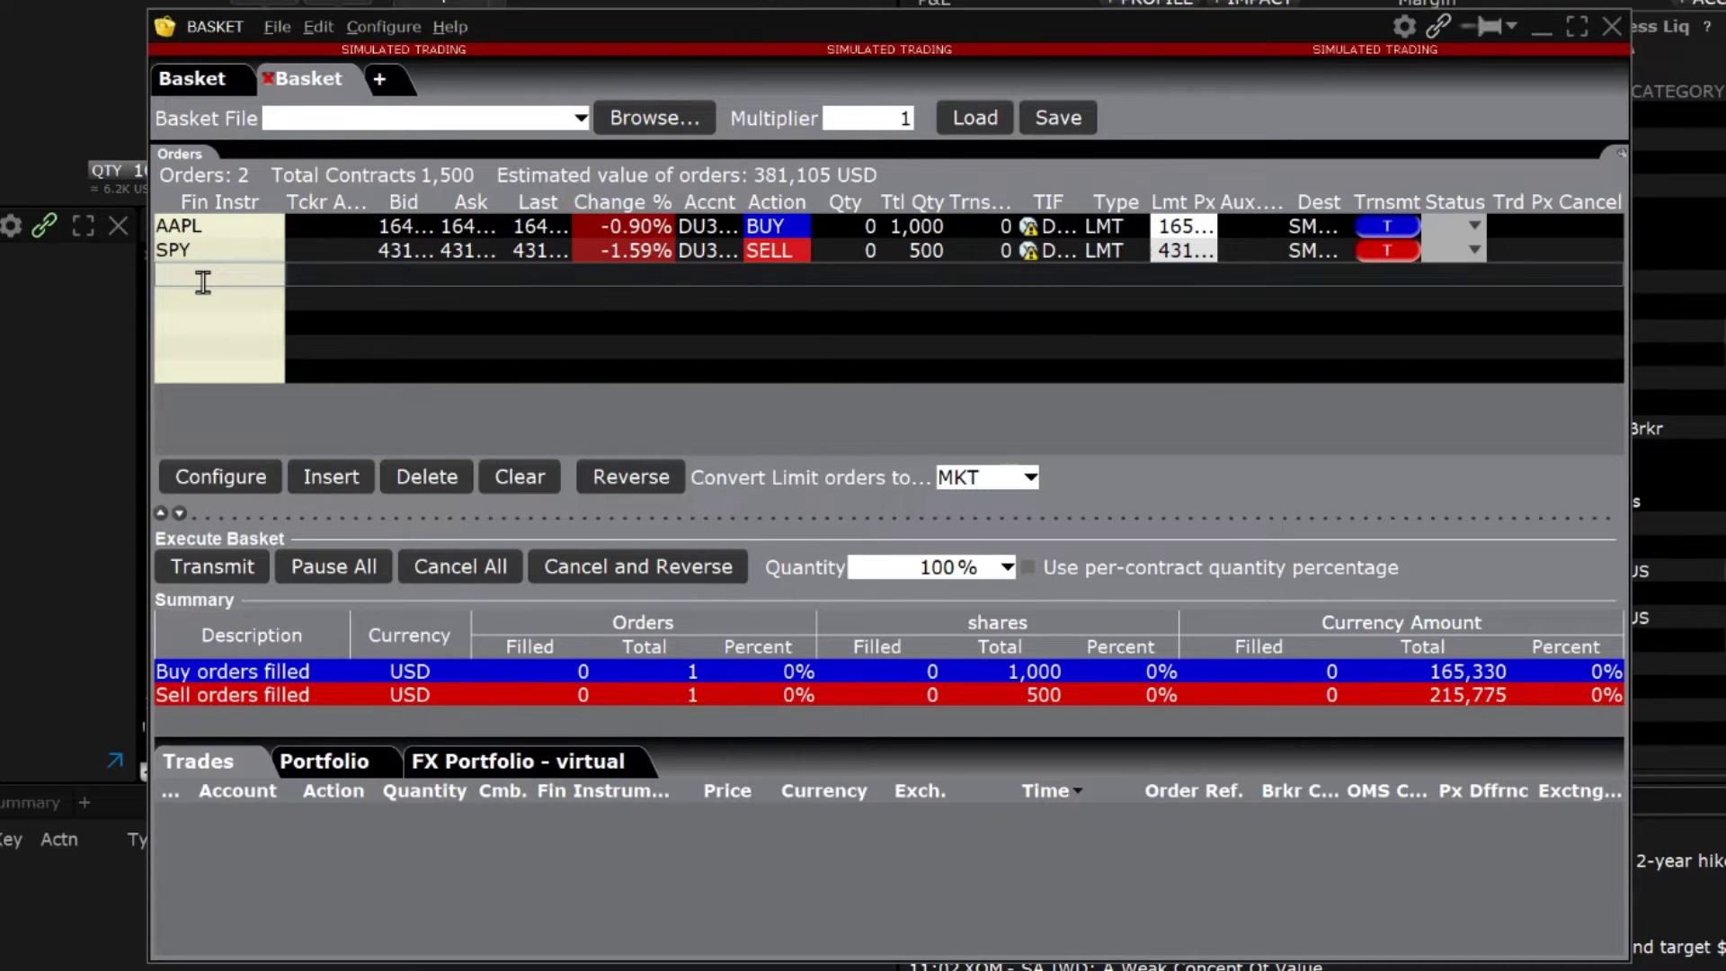
Add the IBKR Jun 17 '22 65-strike call option to the basket
key("Return")
type("Ibkr")
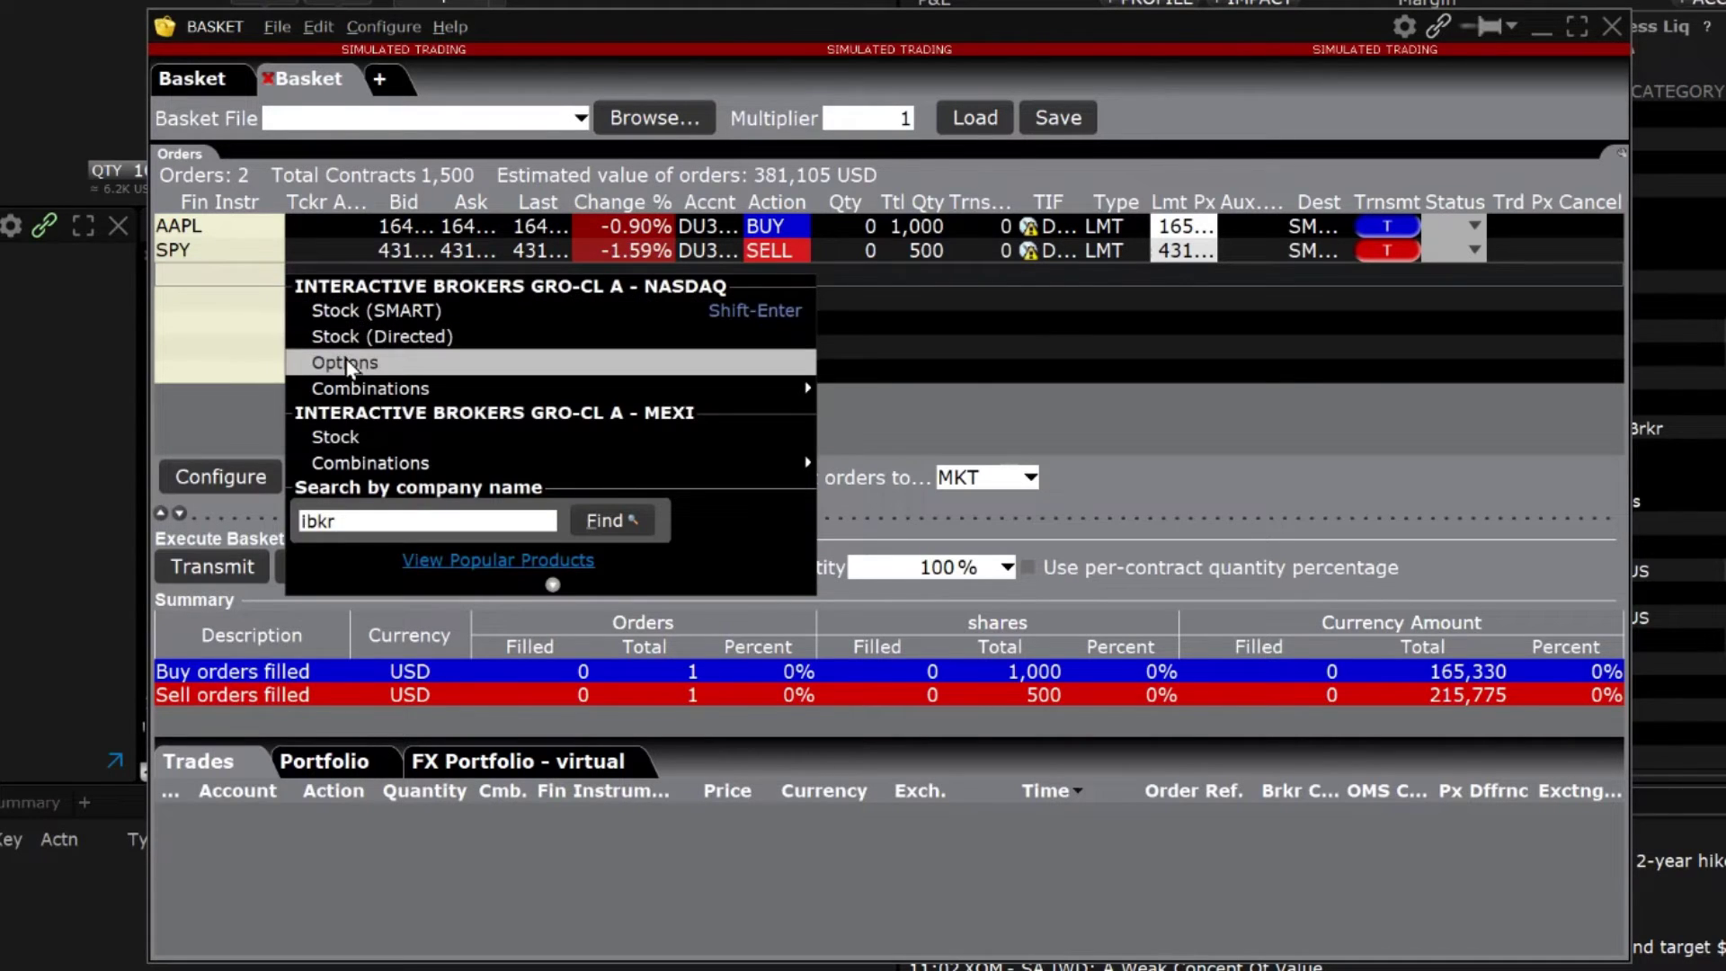
left_click(348, 363)
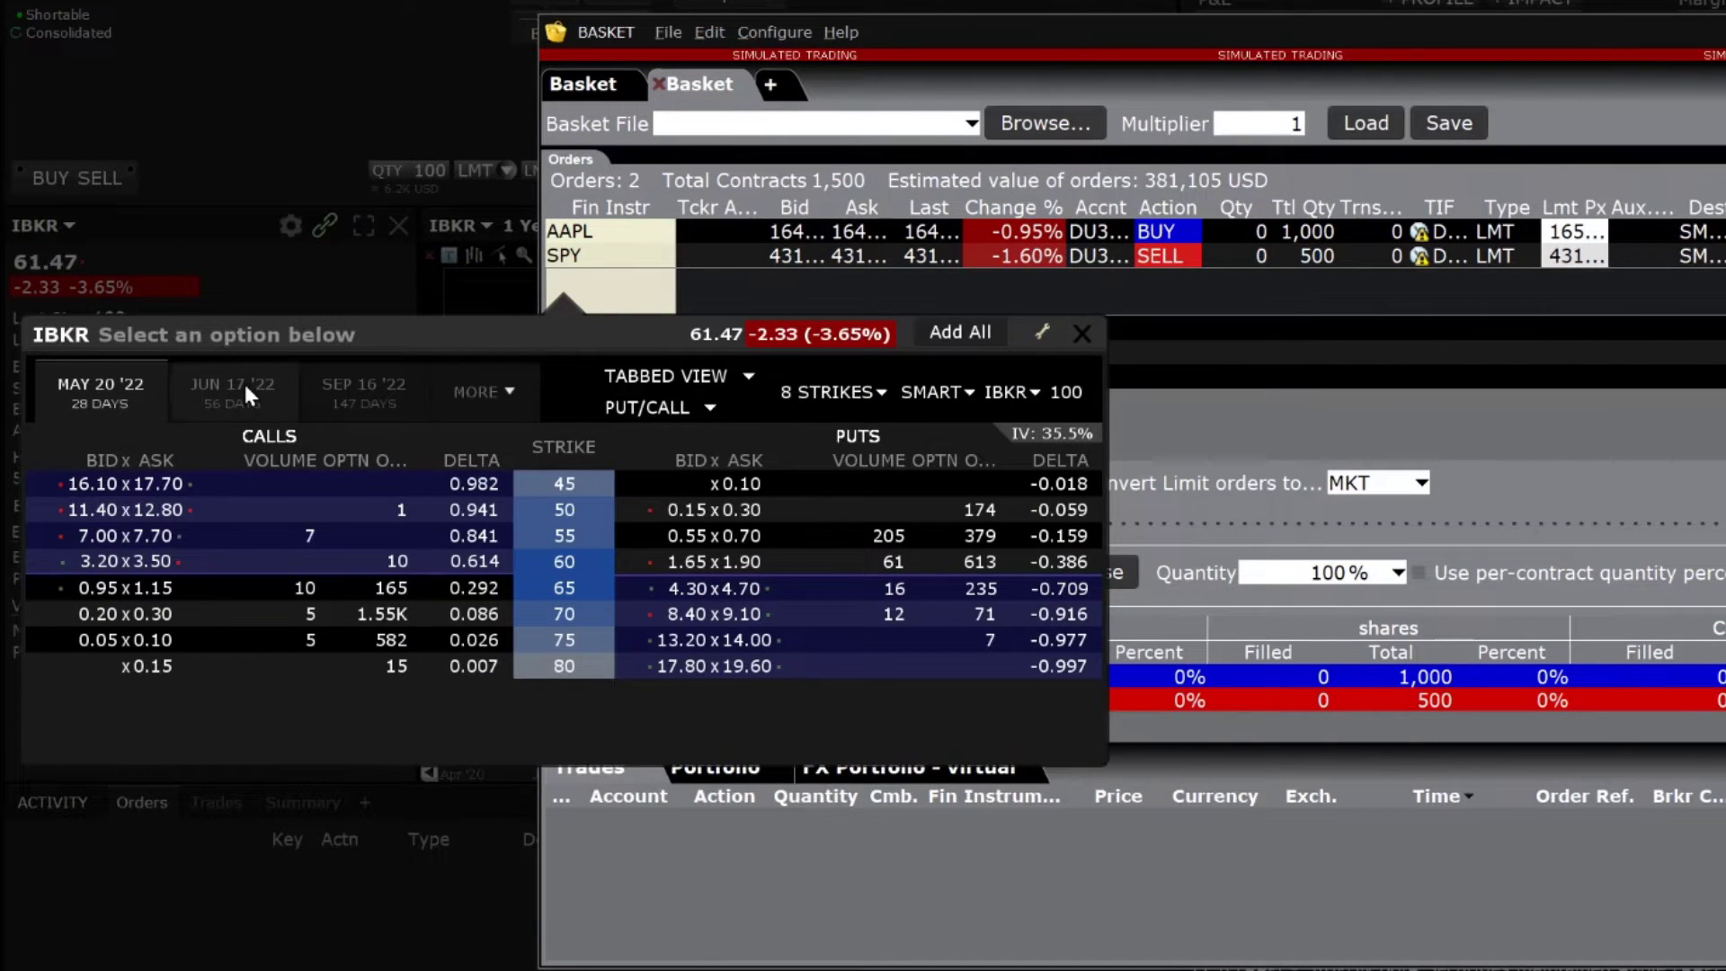
left_click(245, 384)
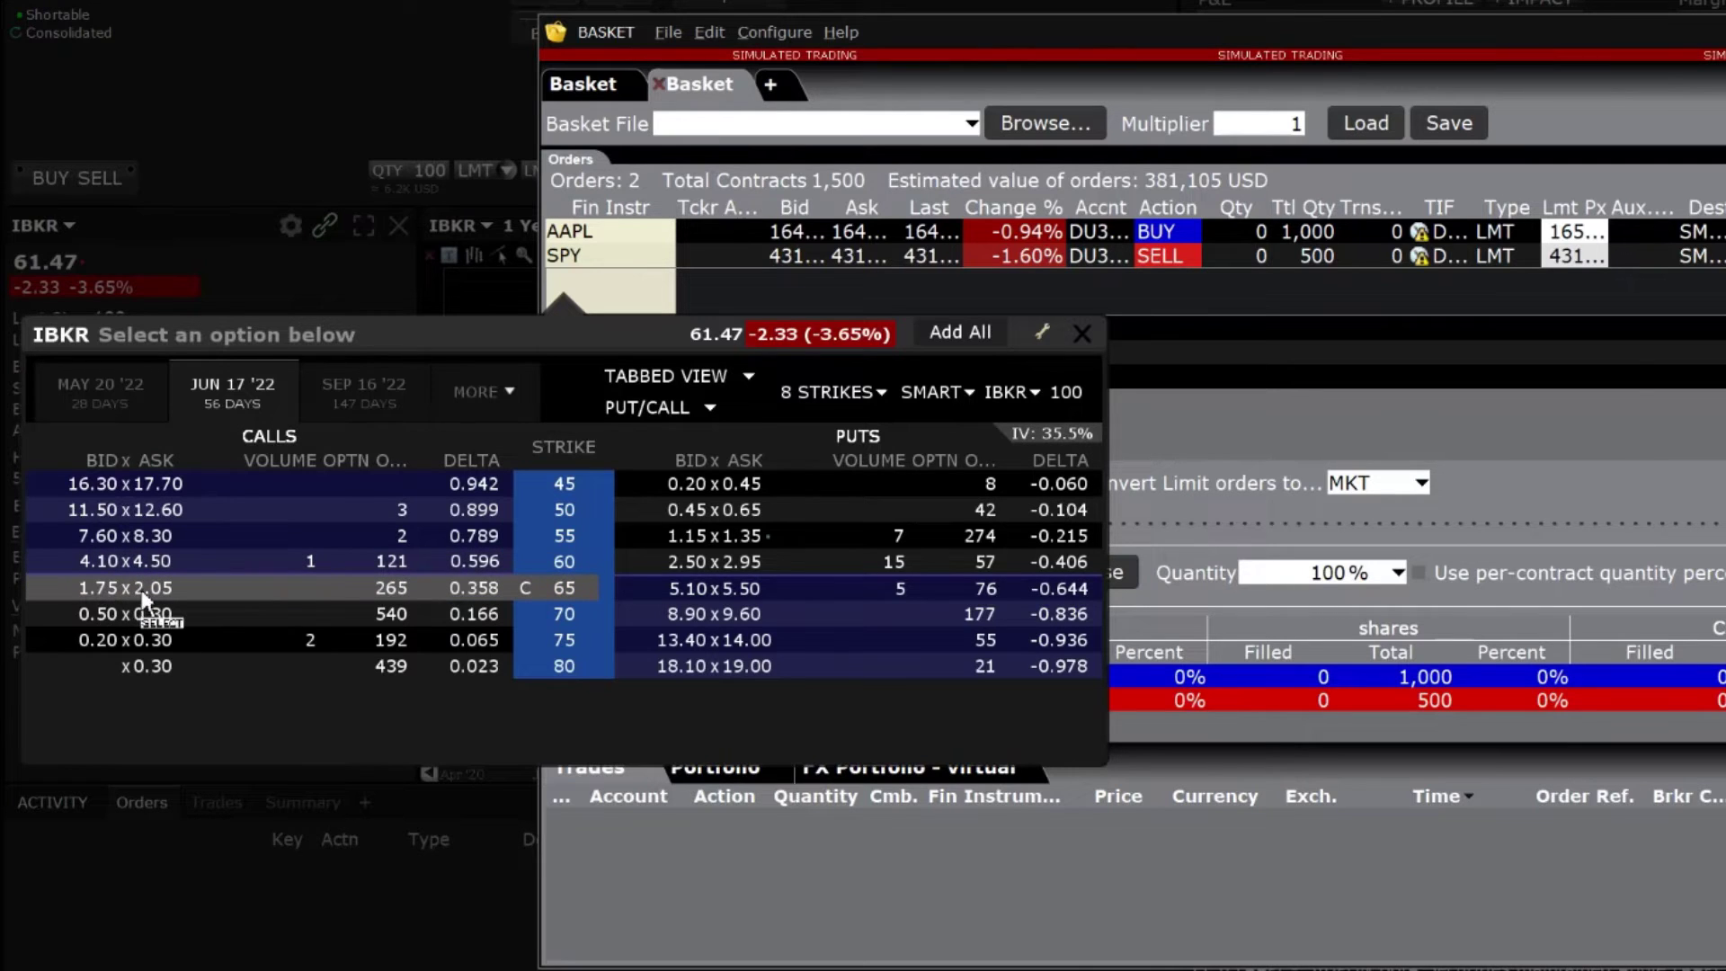
left_click(145, 594)
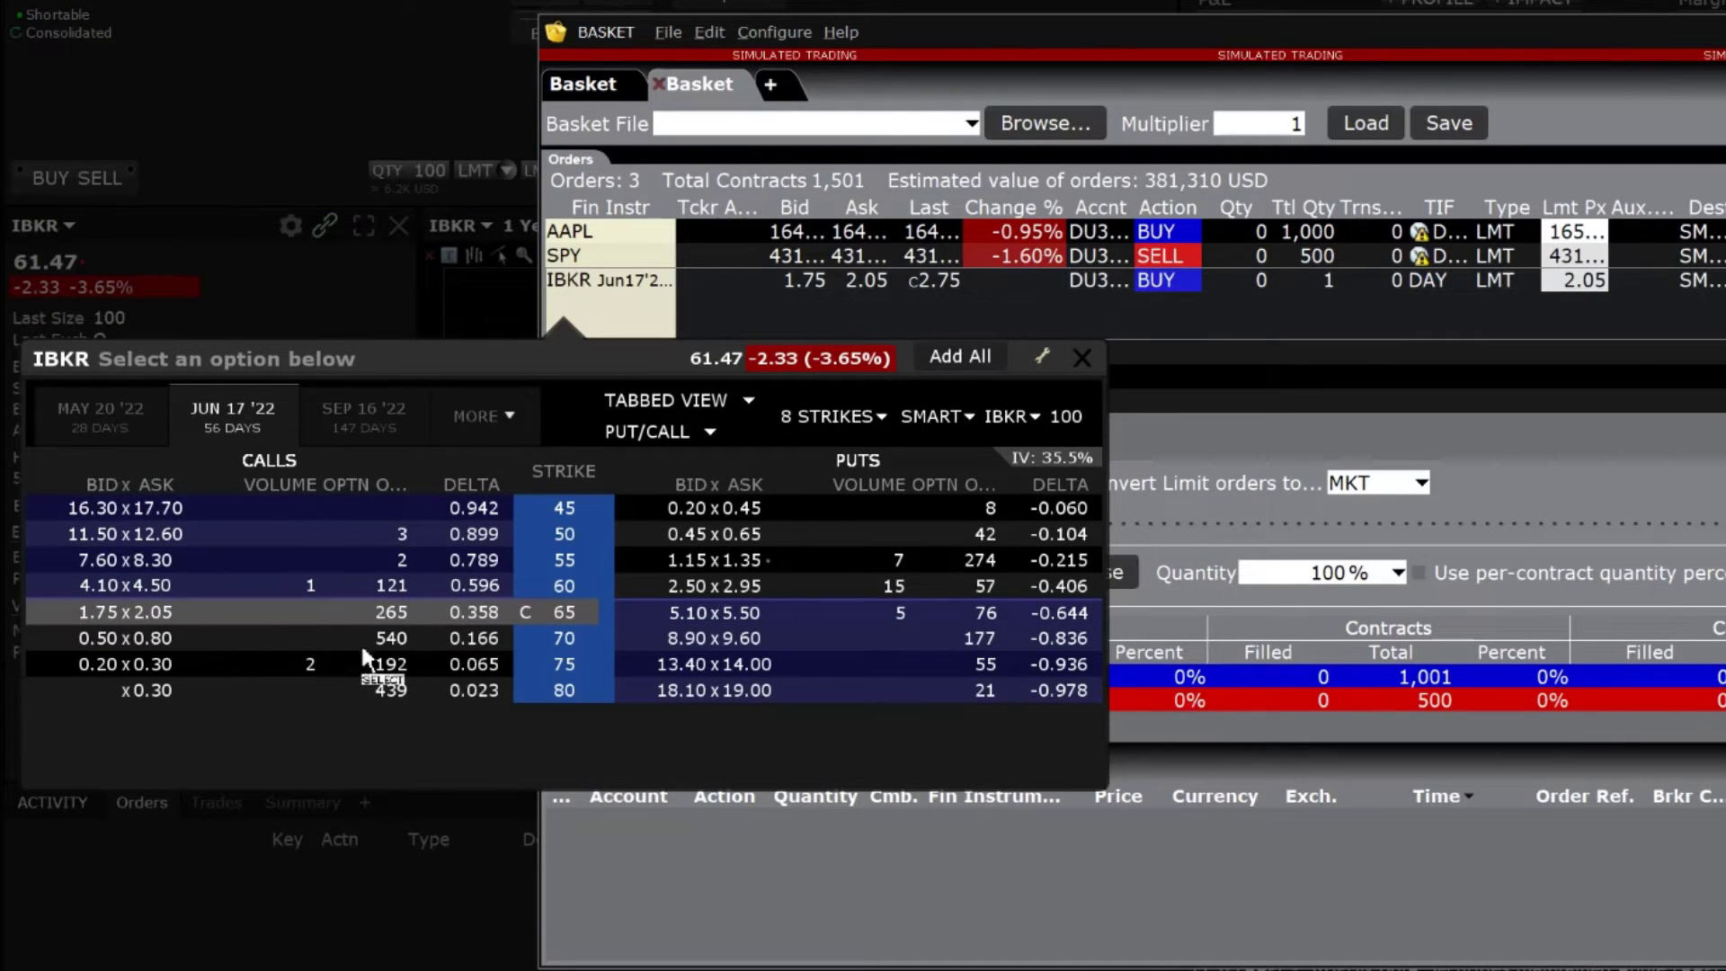
Set the IBKR option order to 10 contracts as a market order
left_click(1079, 358)
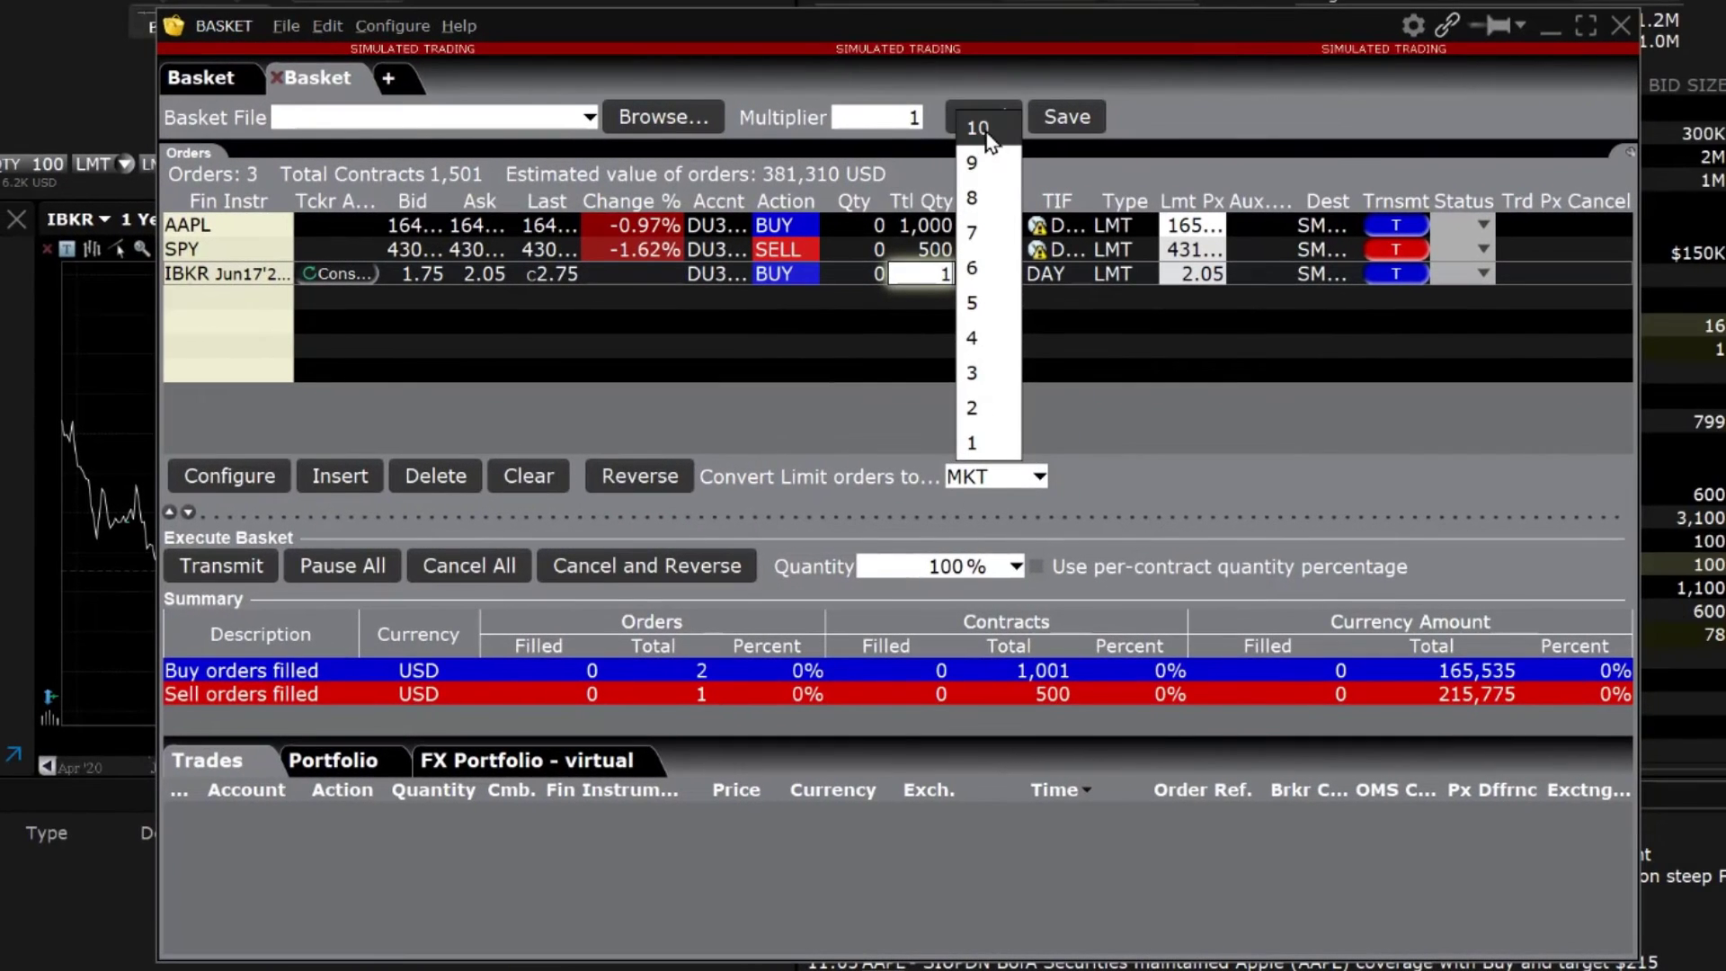
left_click(978, 128)
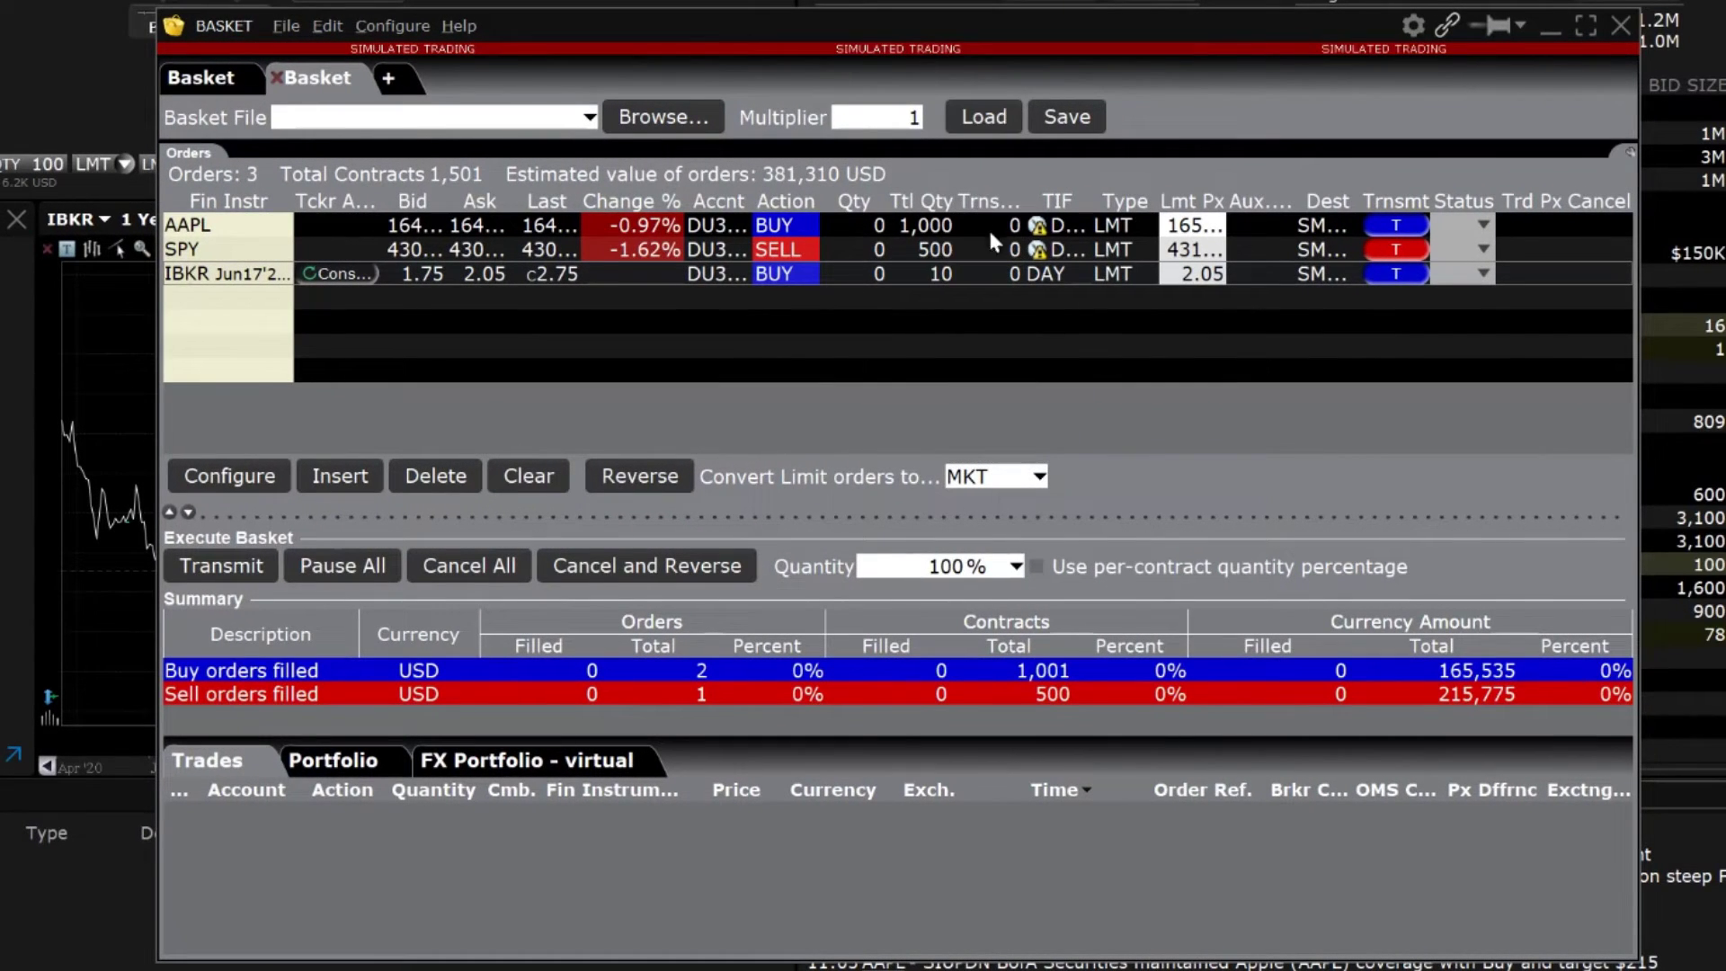
left_click(1123, 274)
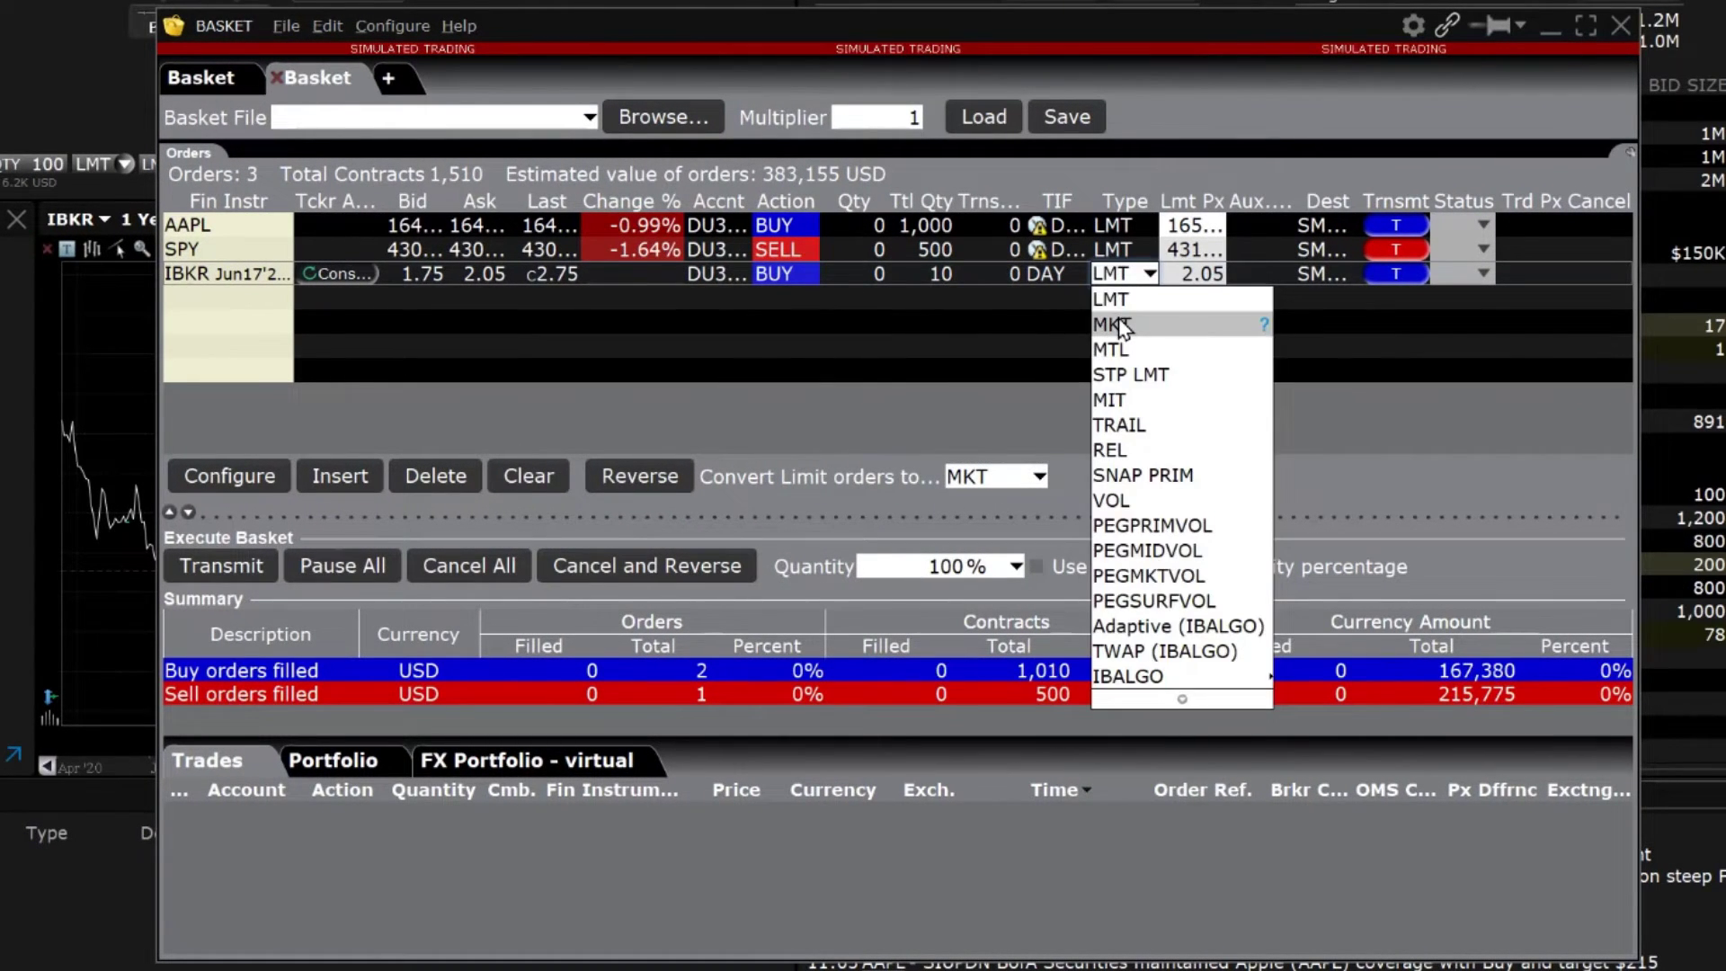
left_click(1124, 326)
Add an E-mini S&P 500 (ES) Dec16'22 futures row to the basket
left_click(196, 299)
type("es")
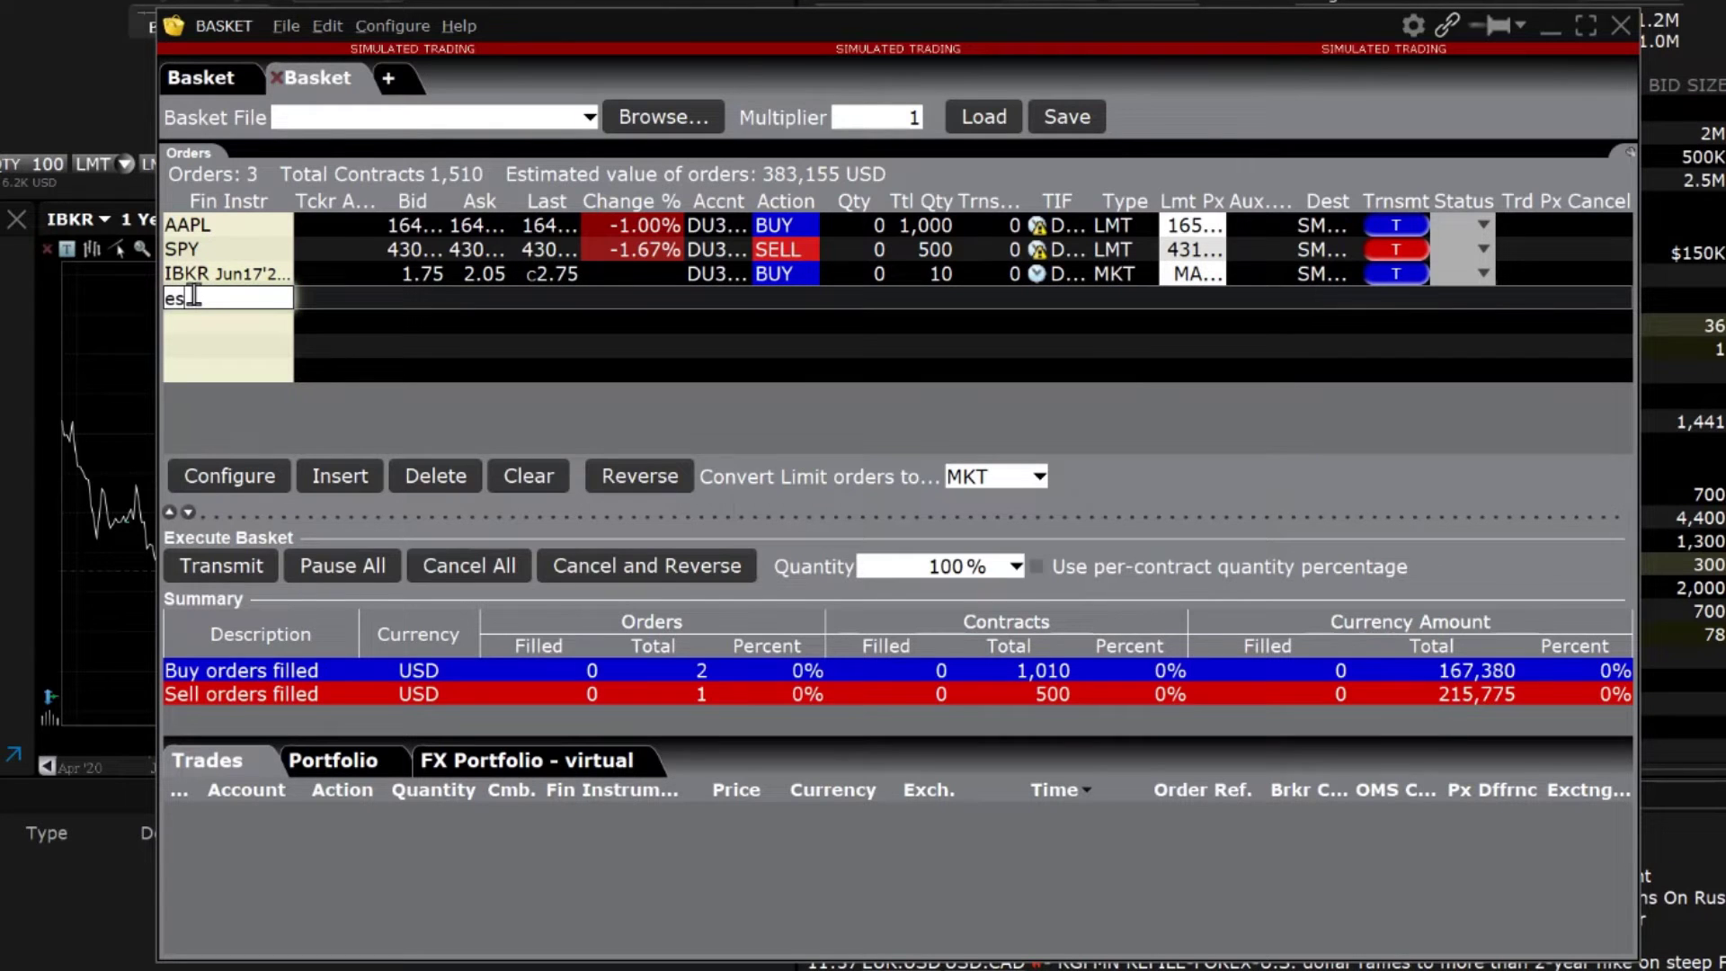
key("Return")
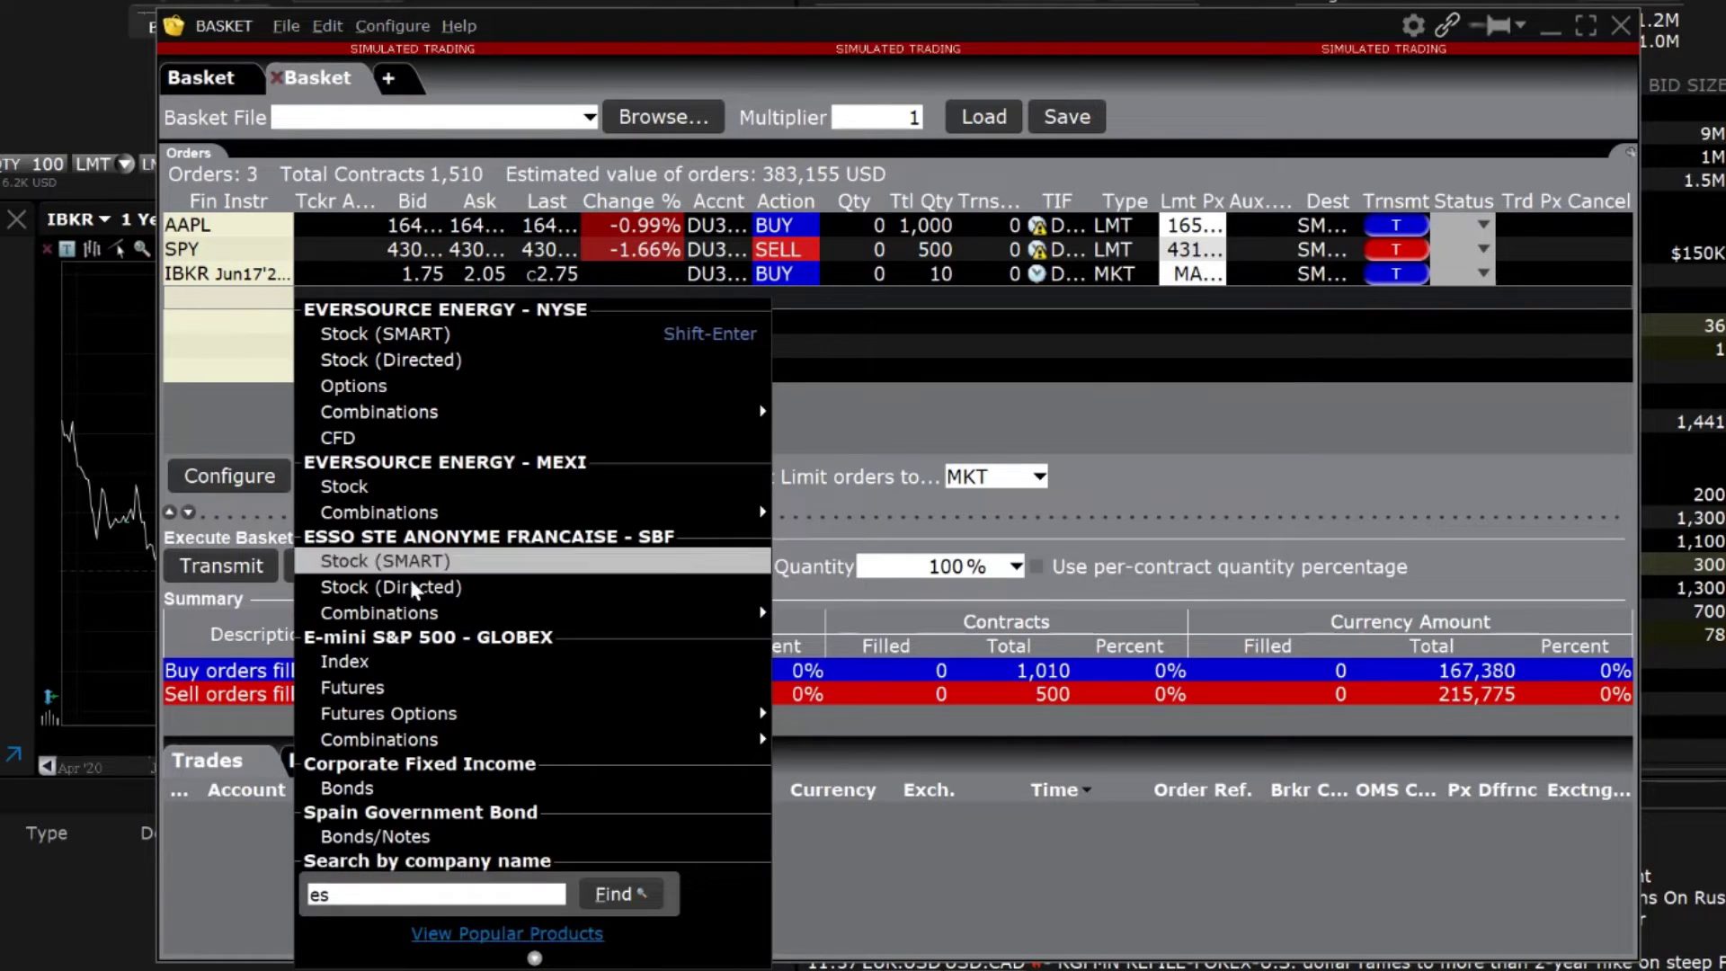
left_click(405, 683)
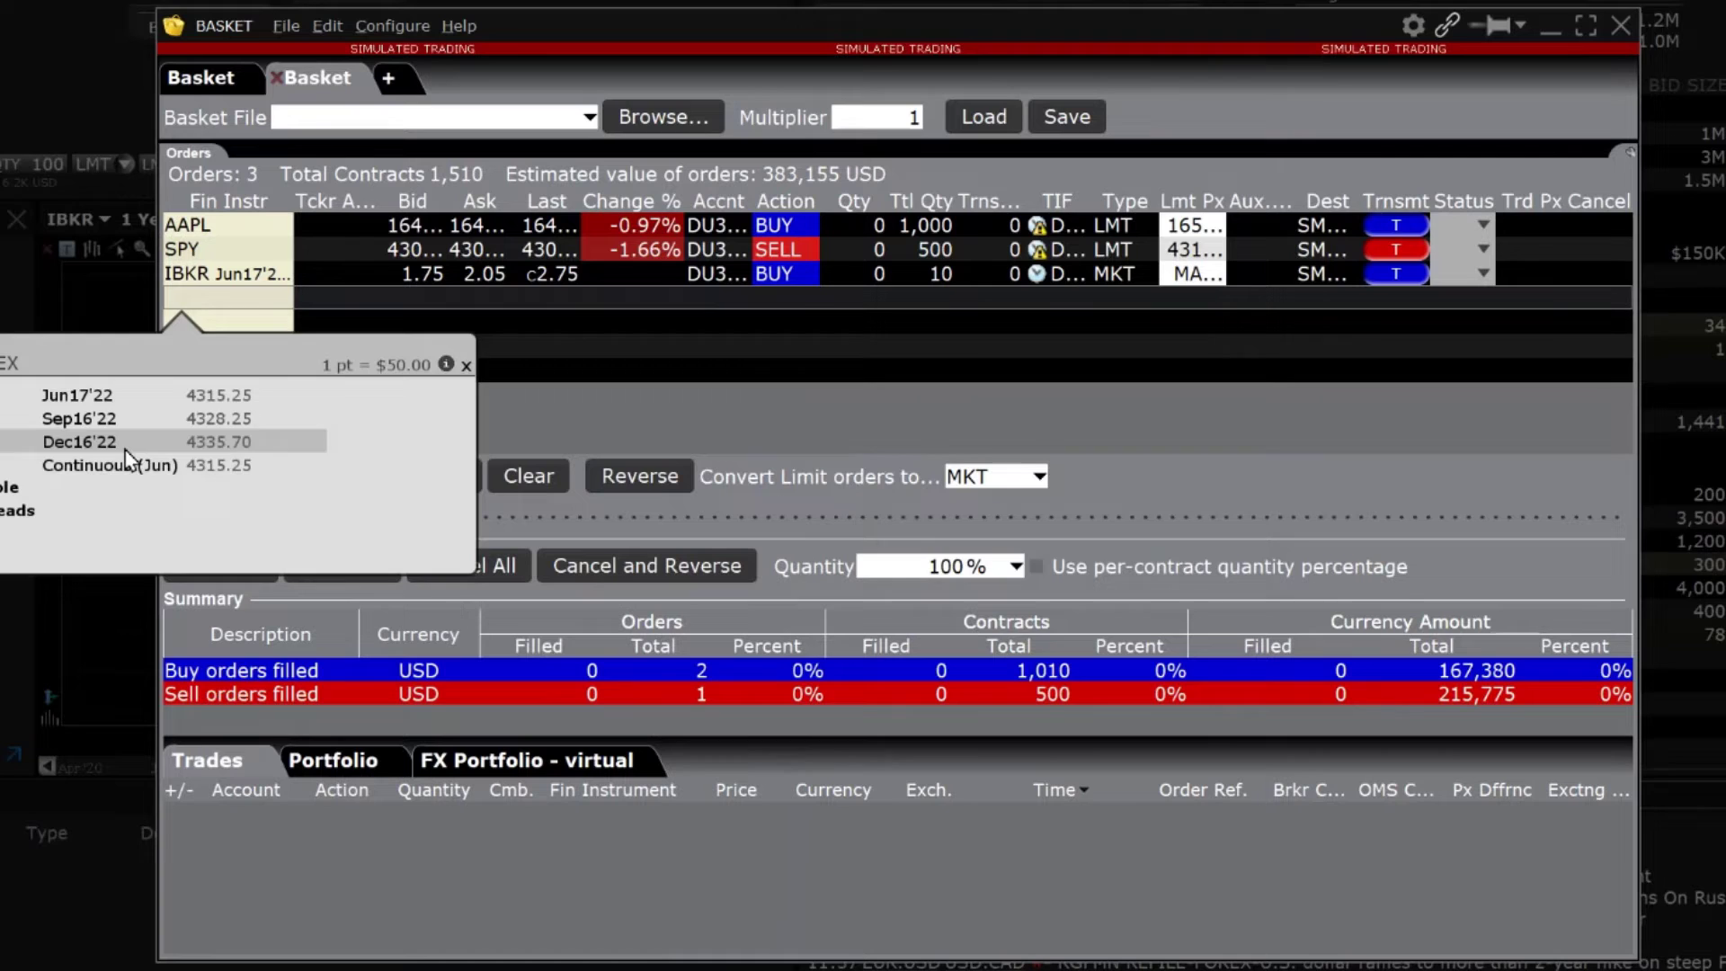
left_click(122, 446)
Make the ES order a sell of 5 contracts with a limit near 4340
left_click(803, 297)
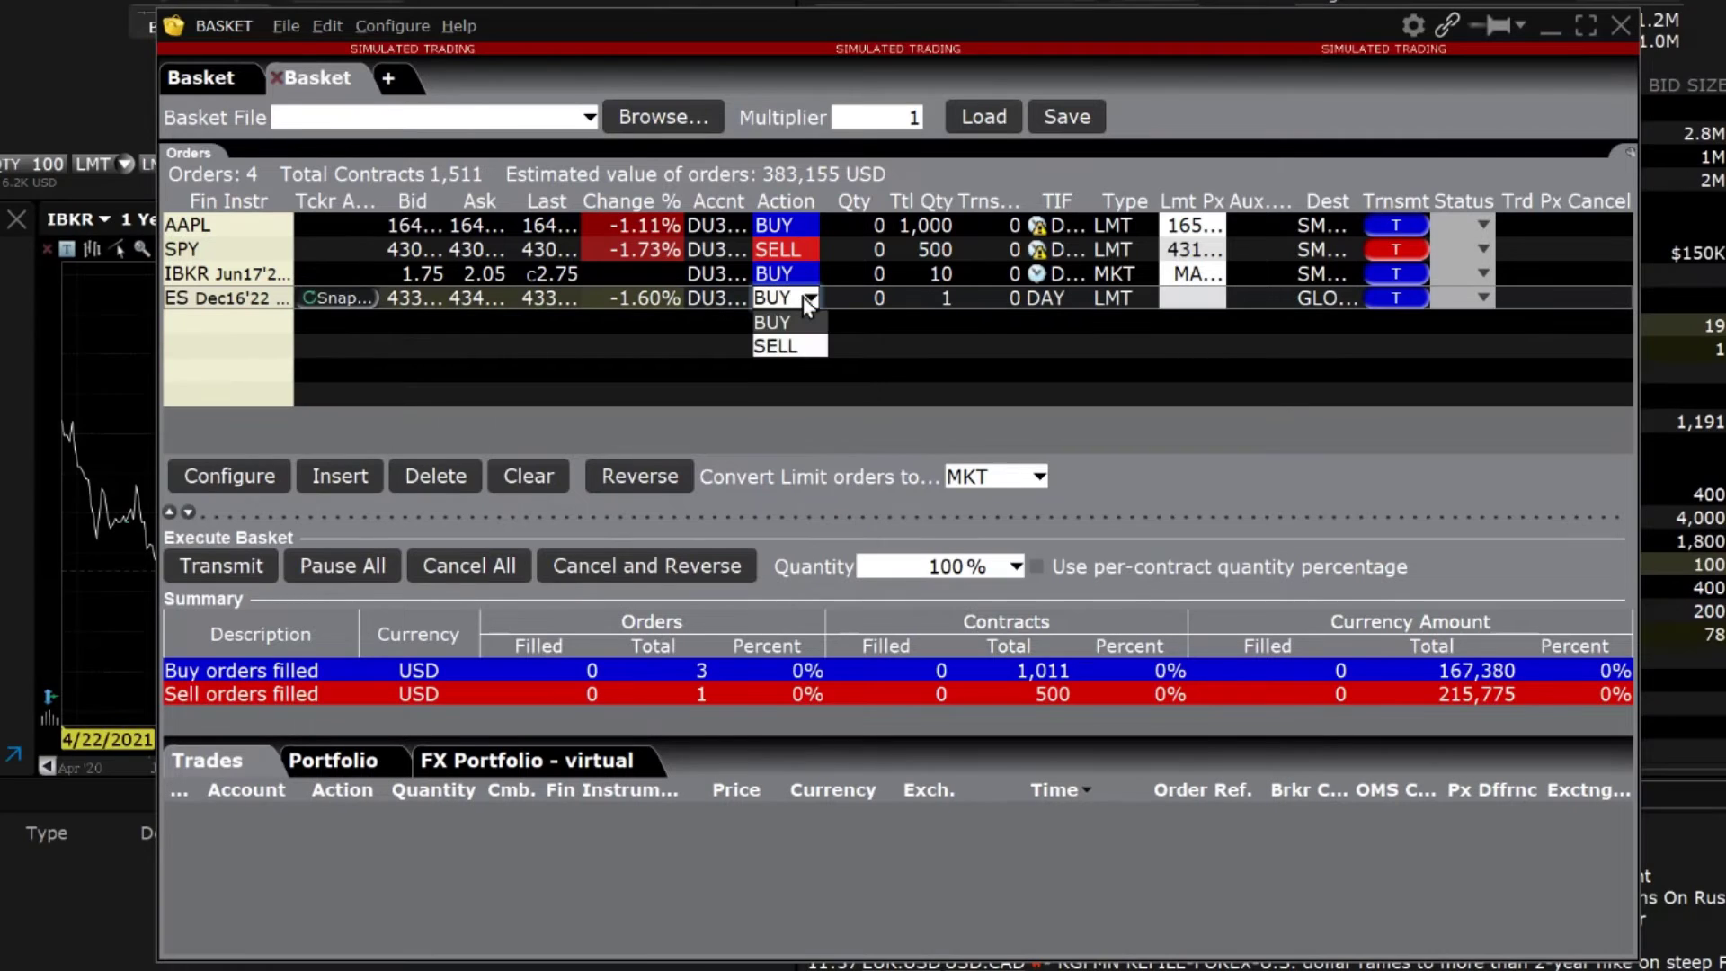
left_click(782, 345)
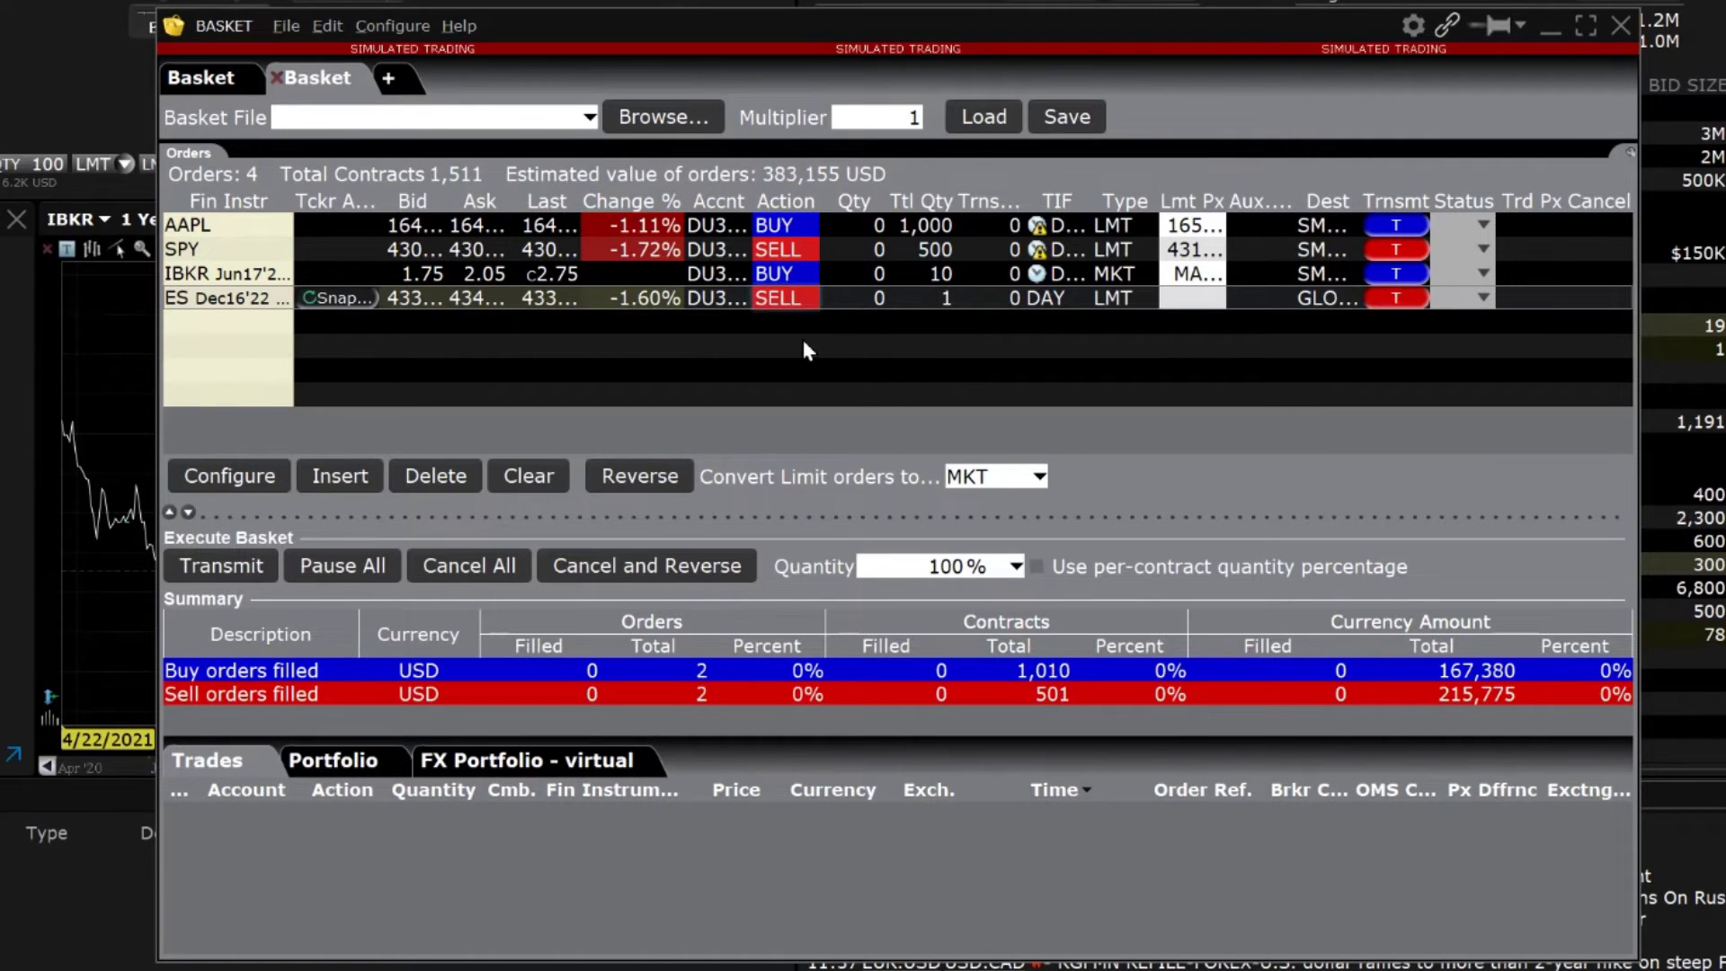
left_click(939, 298)
left_click(974, 342)
type("5")
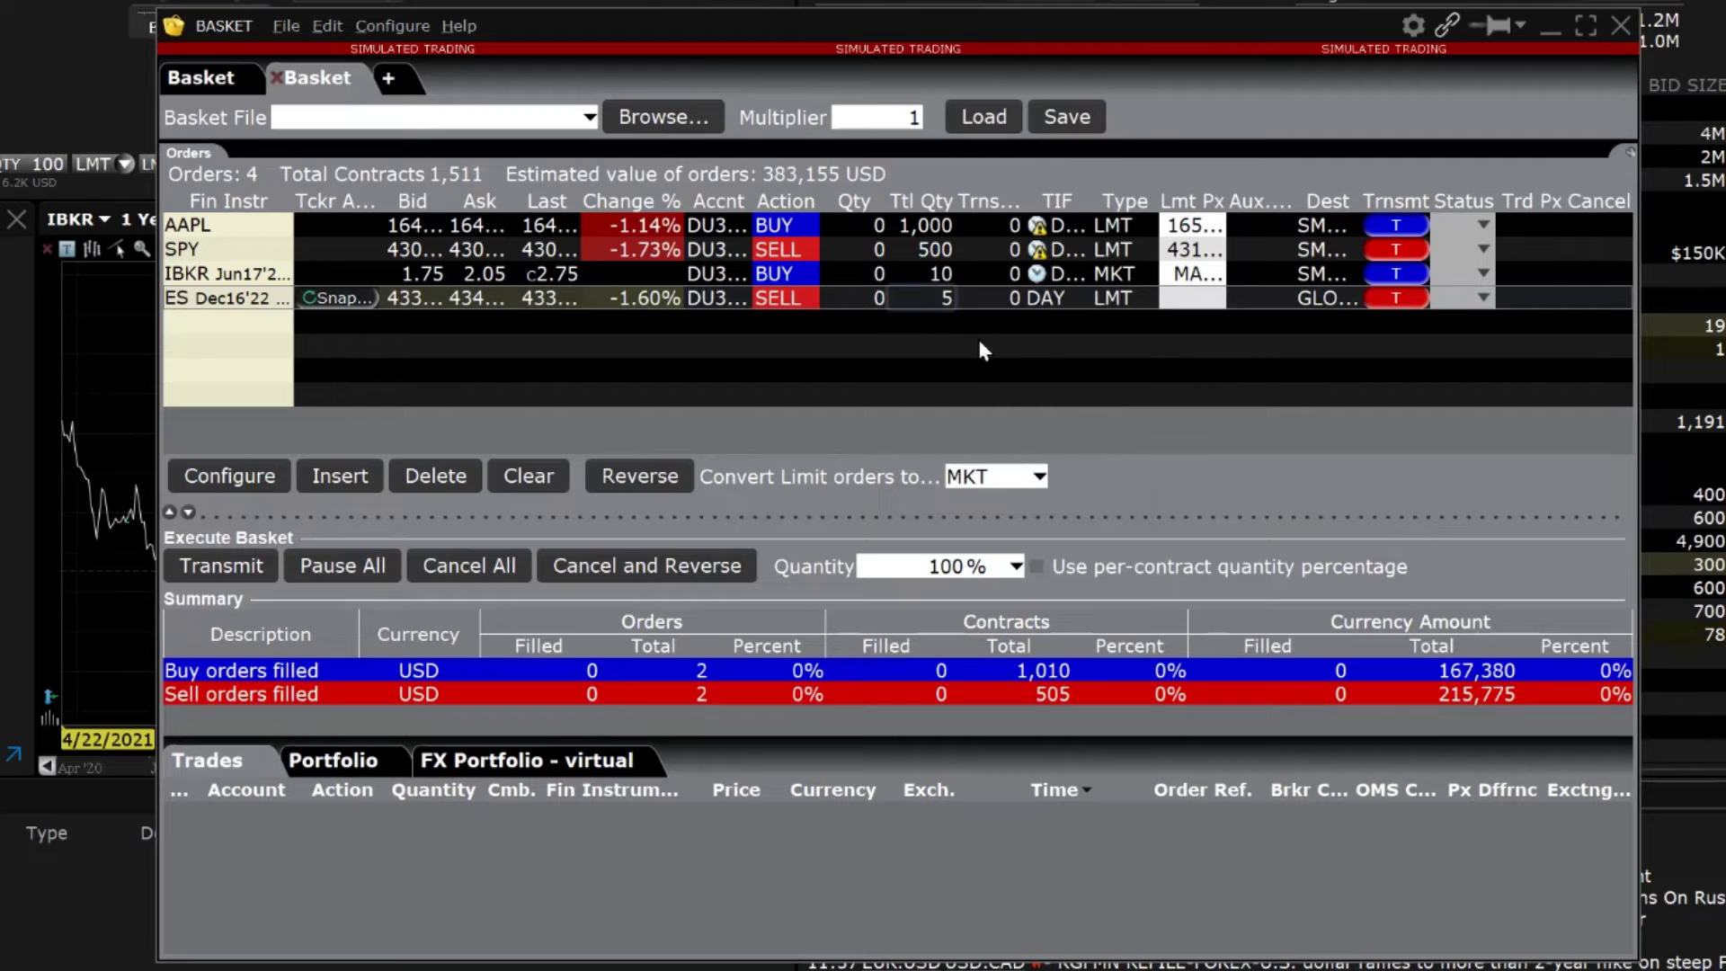
left_click(1190, 296)
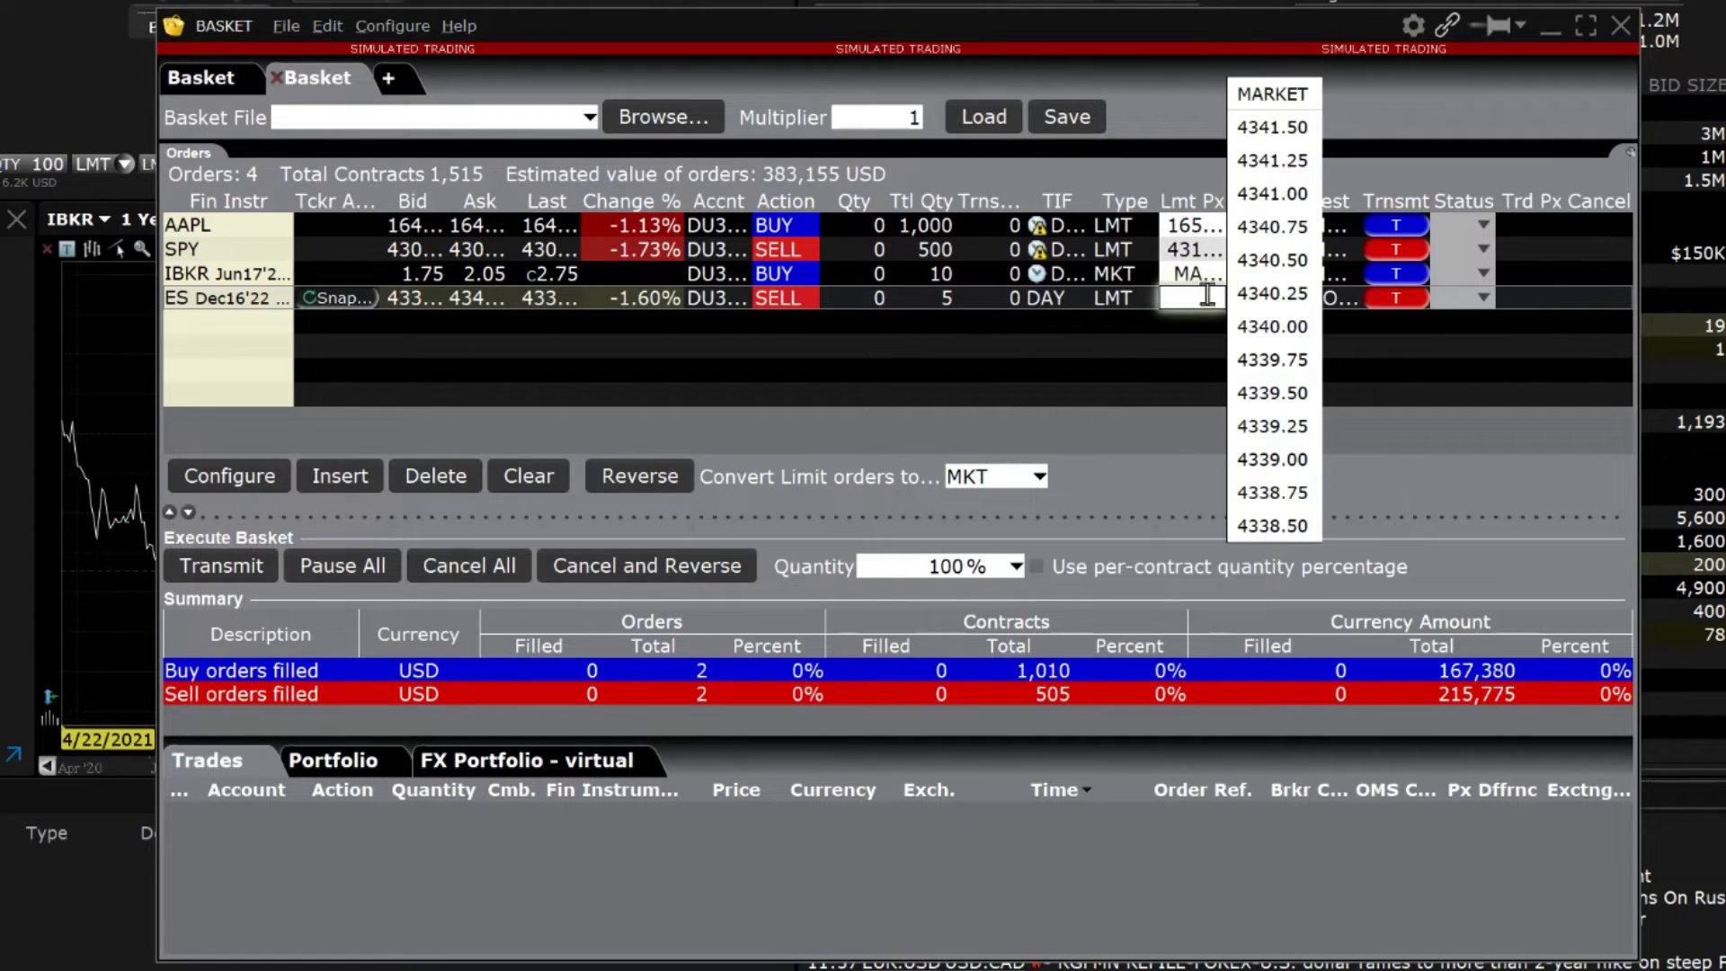
left_click(1271, 293)
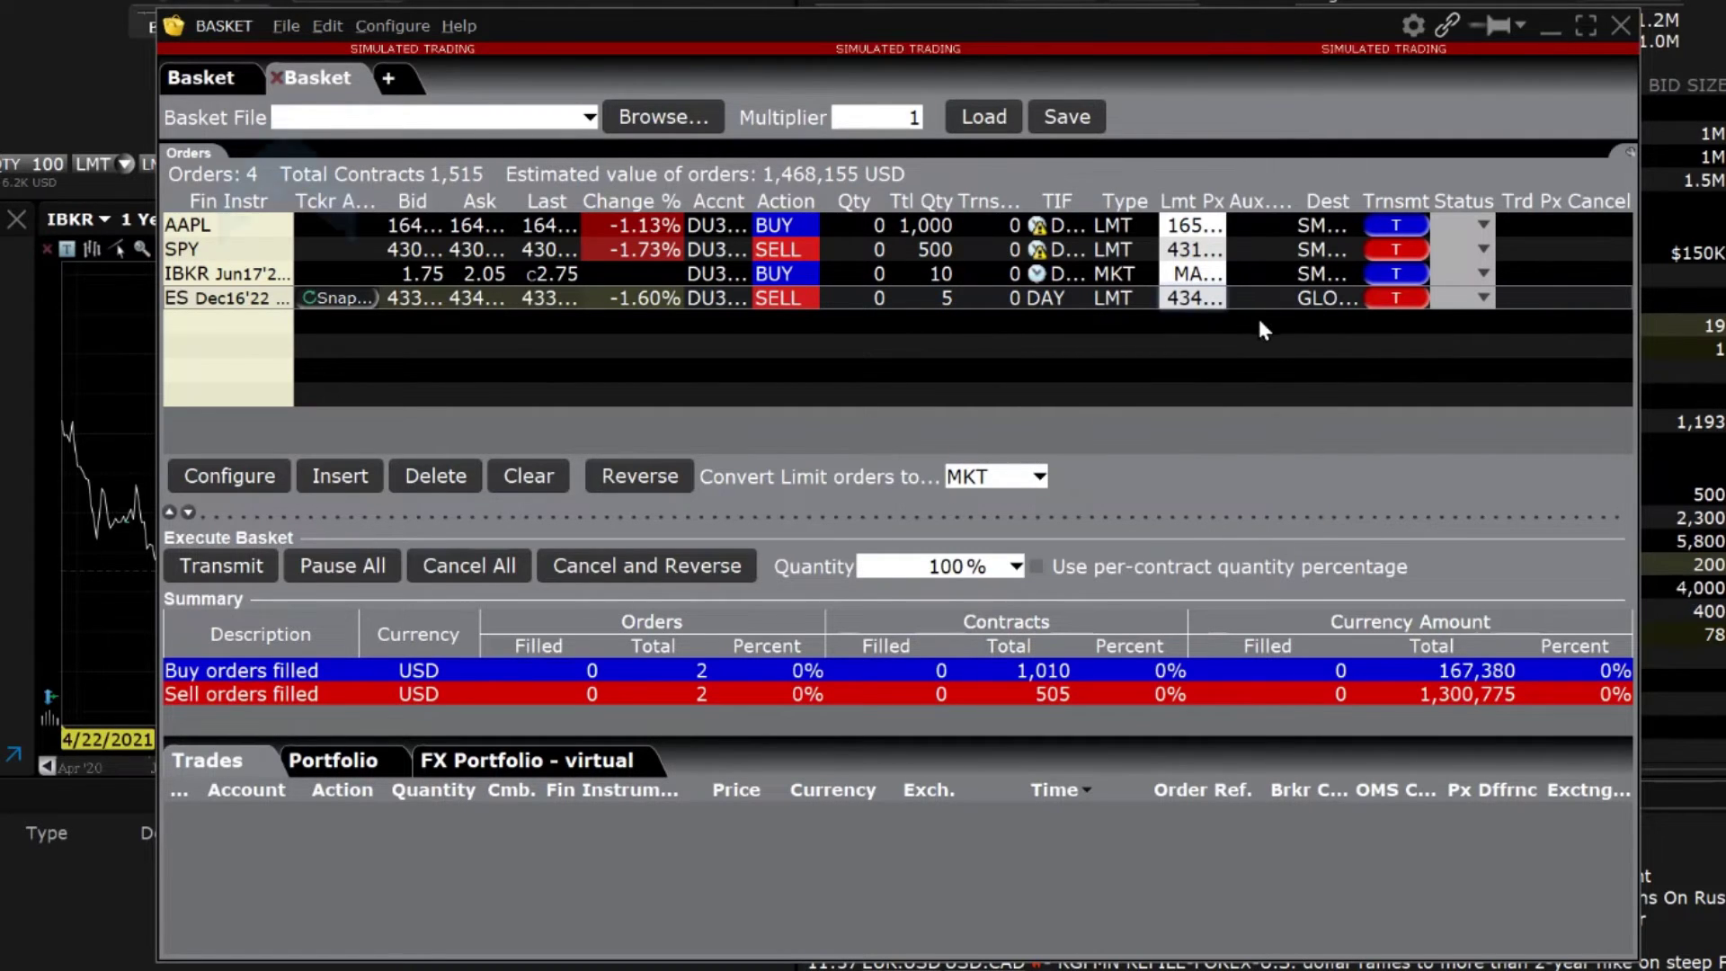
left_click(287, 26)
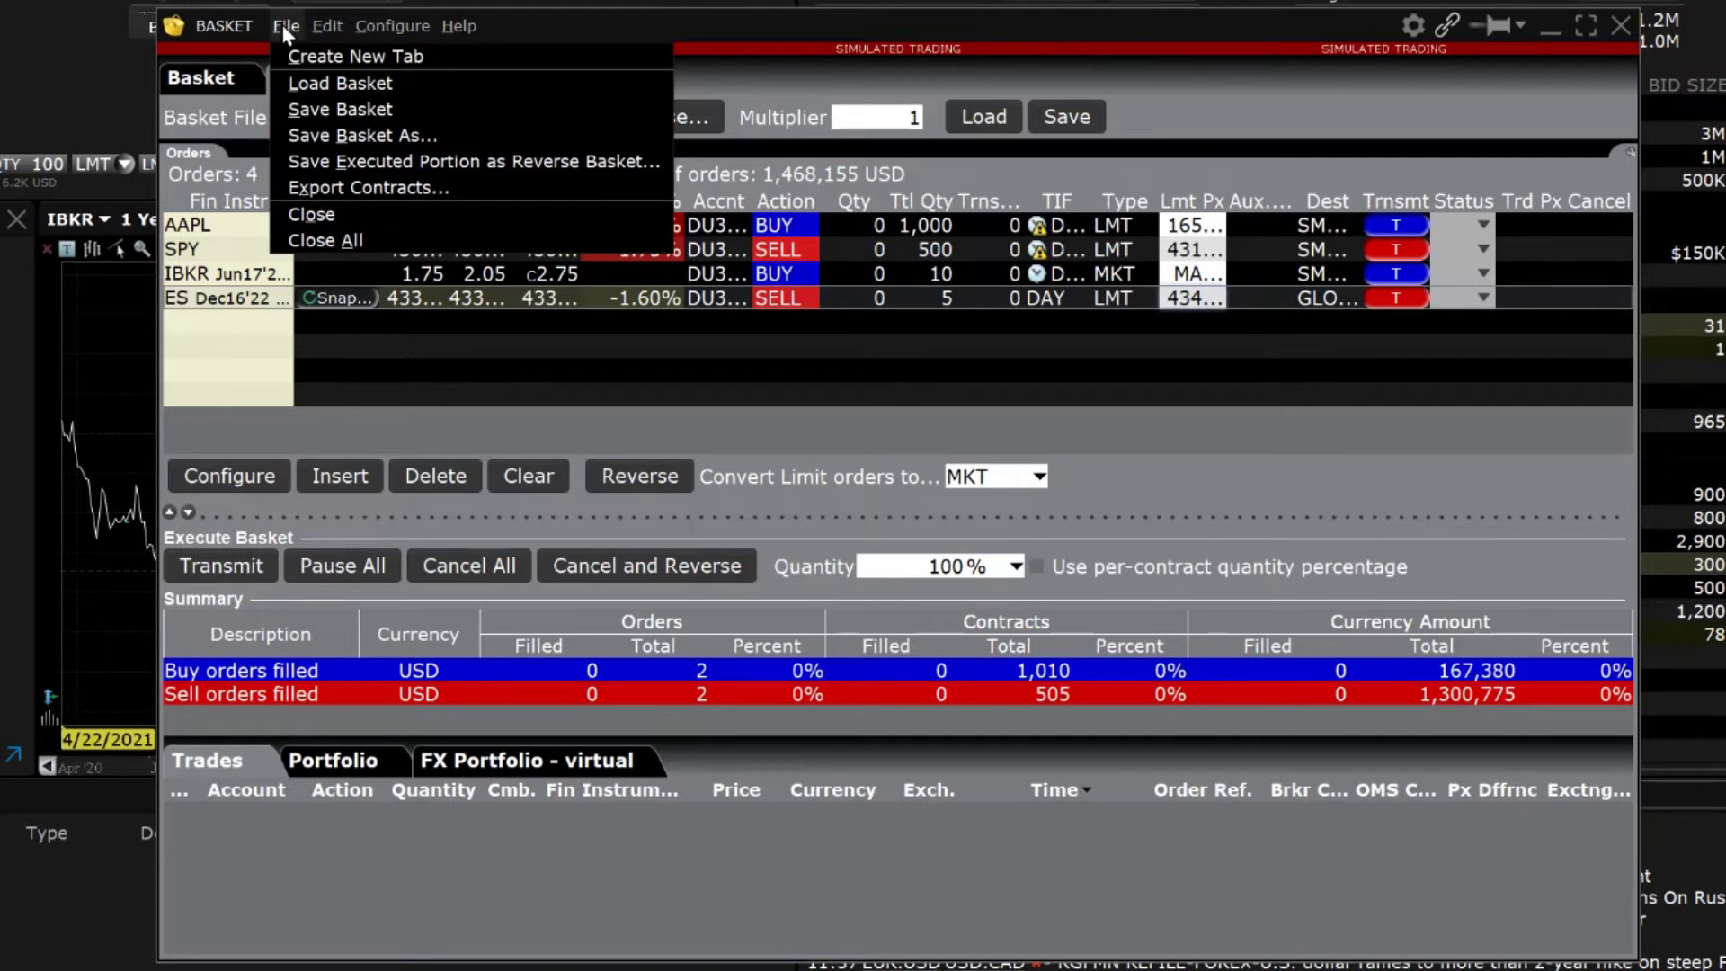
Save the basket as Demo123.csv and dismiss the saved-file confirmation
left_click(342, 134)
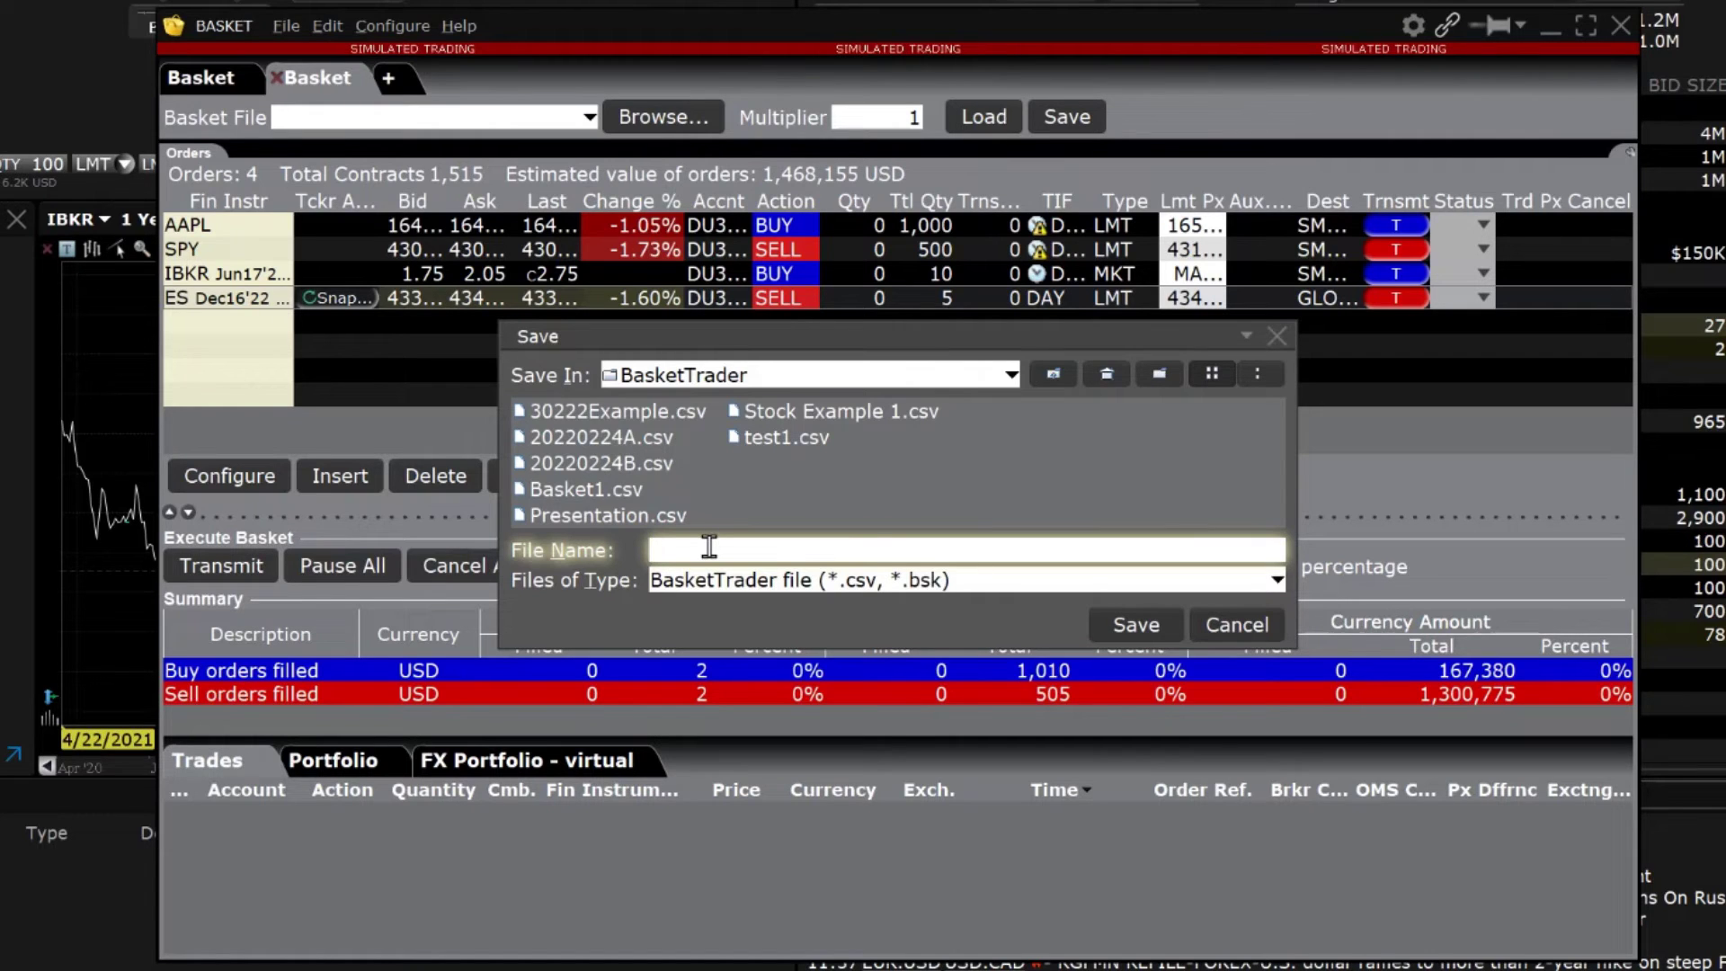
type("Demo123")
key("Return")
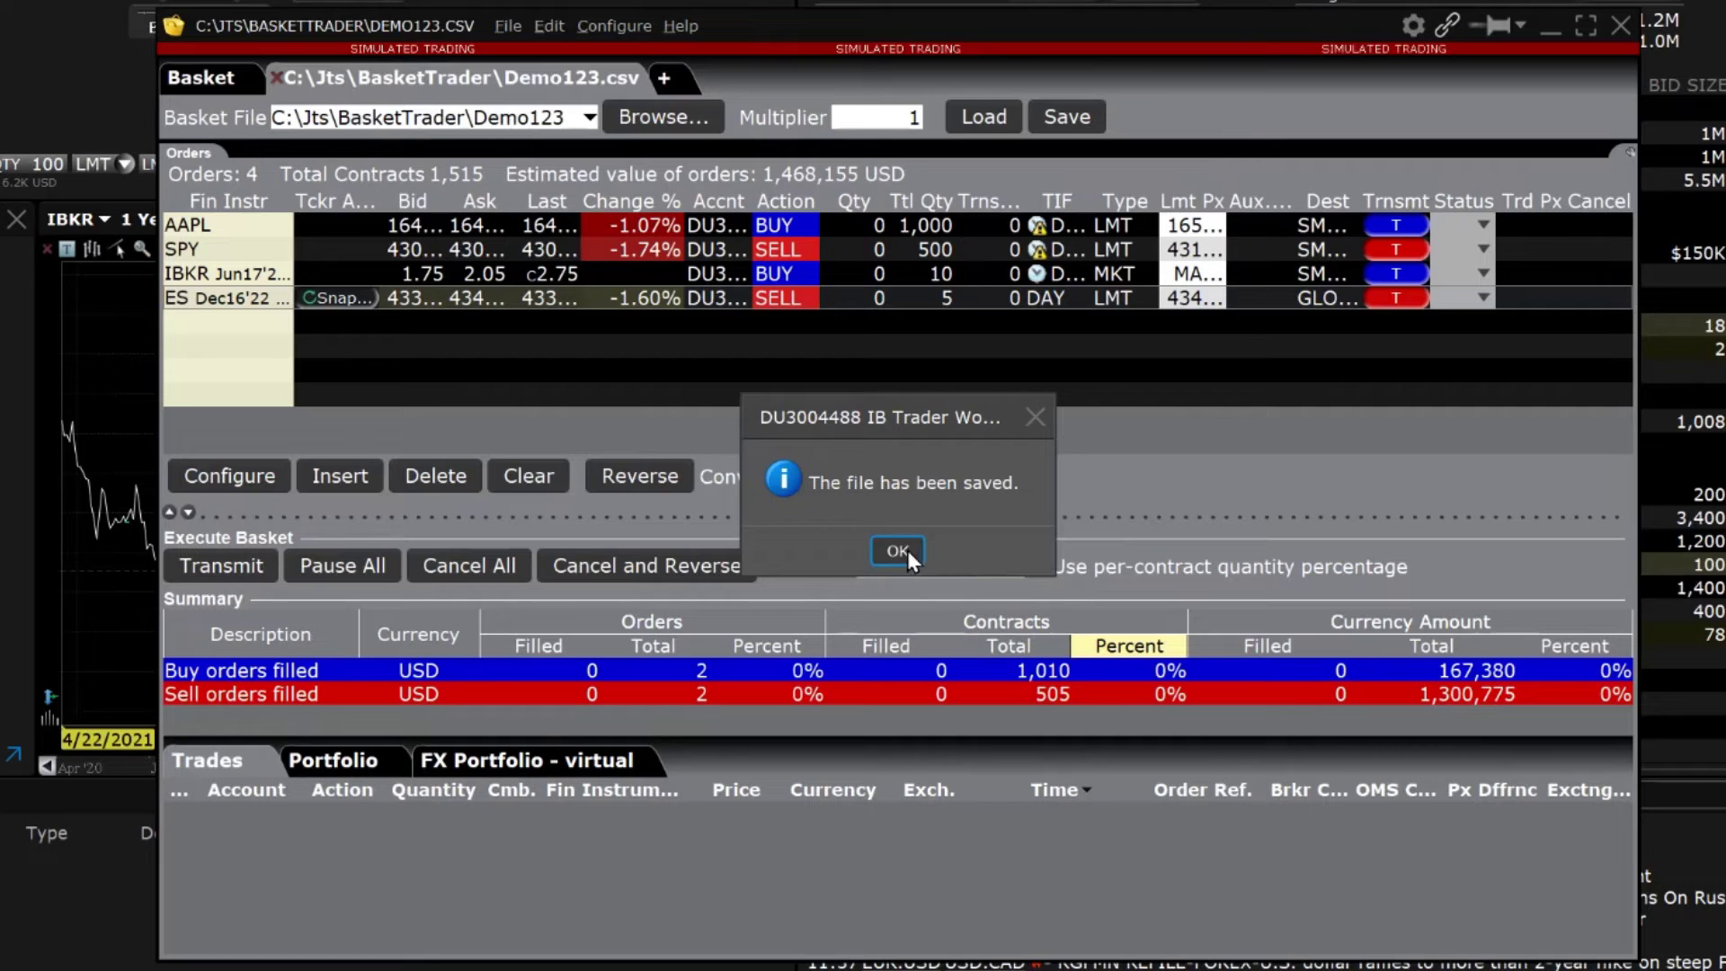
left_click(897, 550)
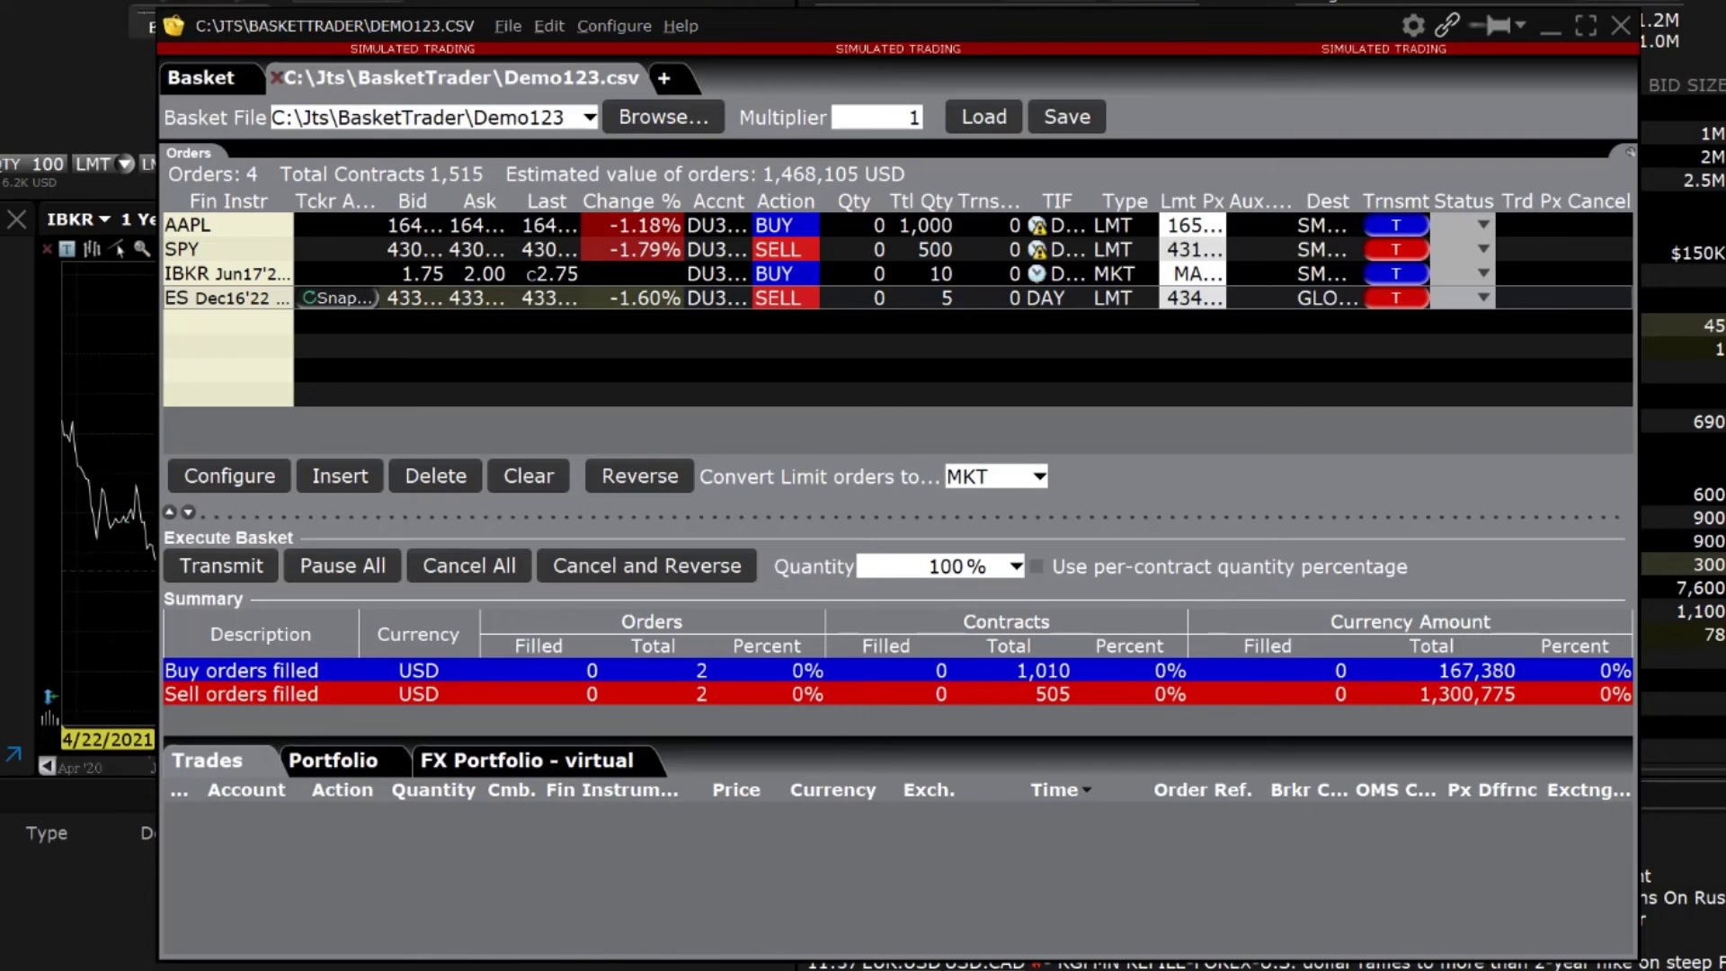
Transmit all four Demo123 basket orders from the Execute Basket section
left_click(214, 561)
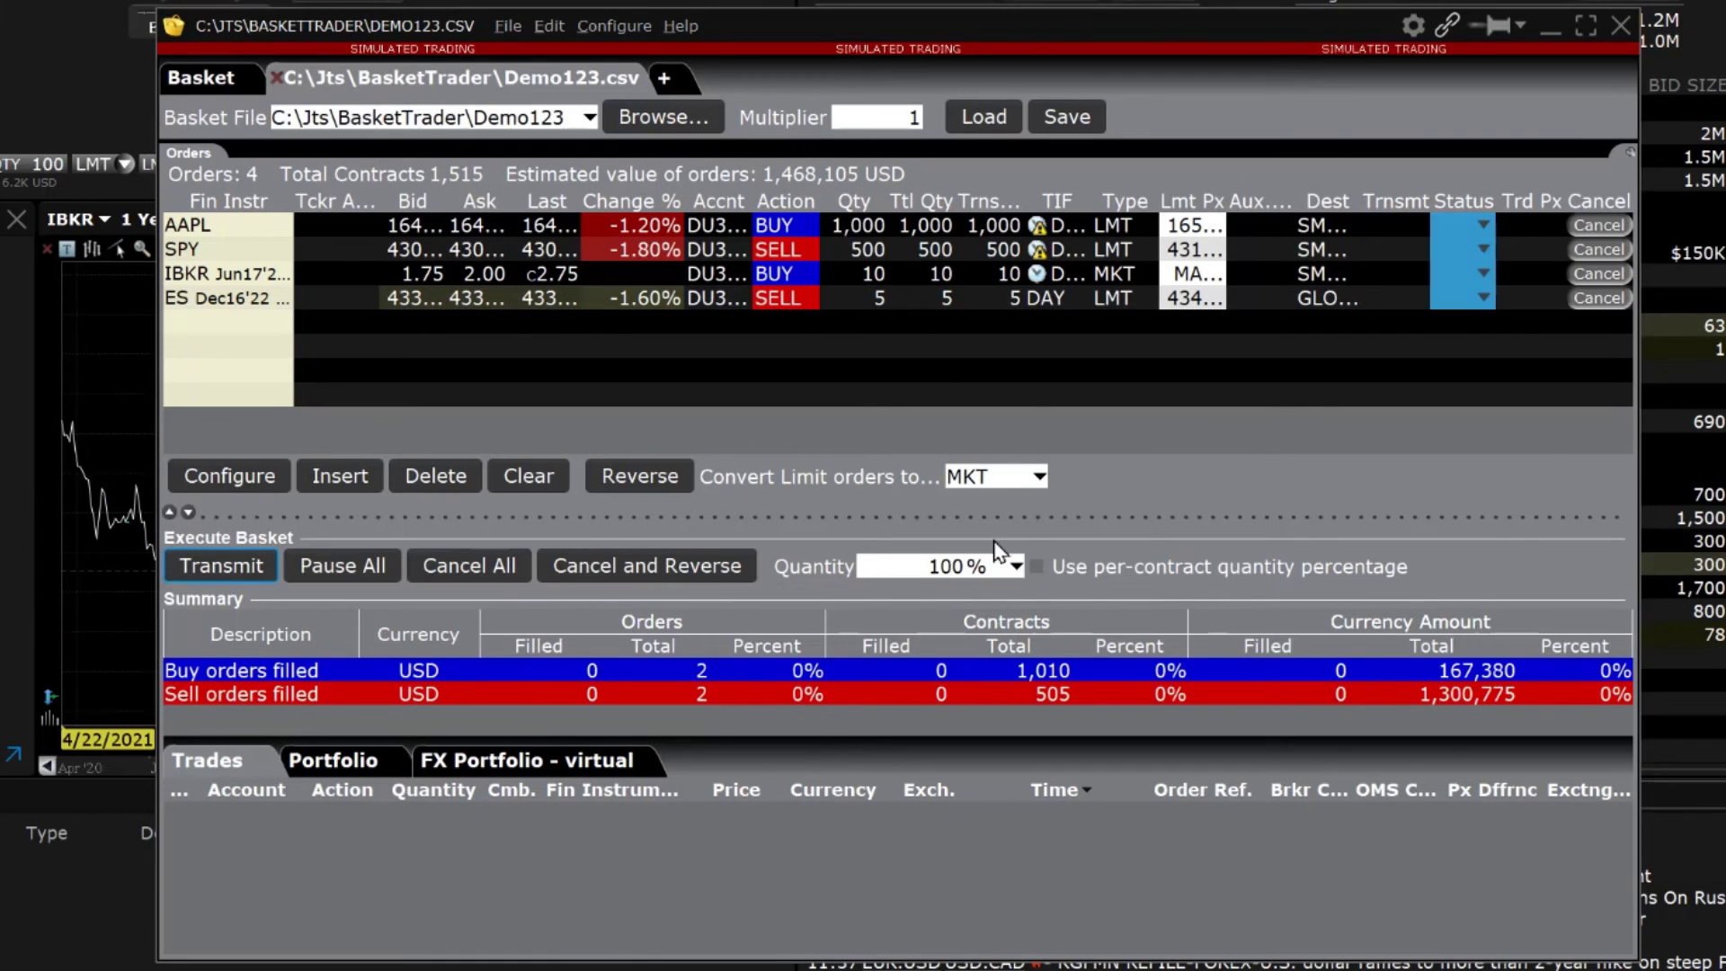